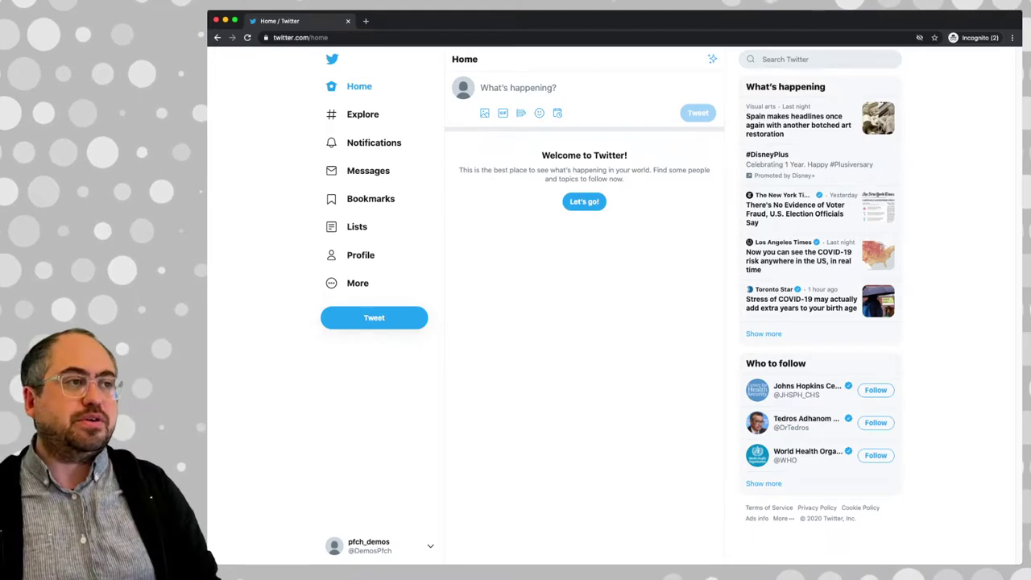
Load developer.twitter.com in the Twitter home tab in Chrome.
{"action": "key", "text": "super+l"}
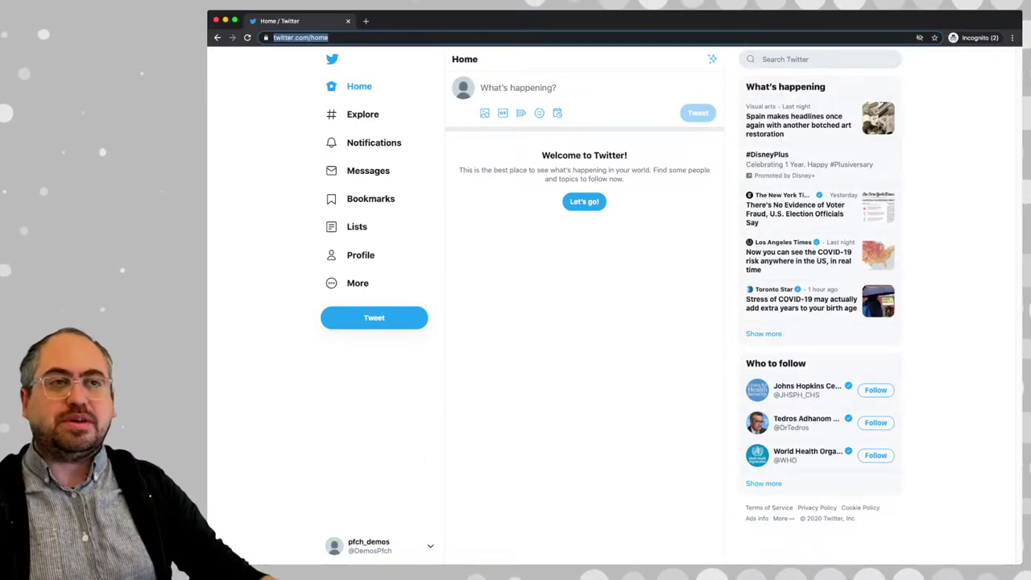
{"action": "key", "text": "super+t"}
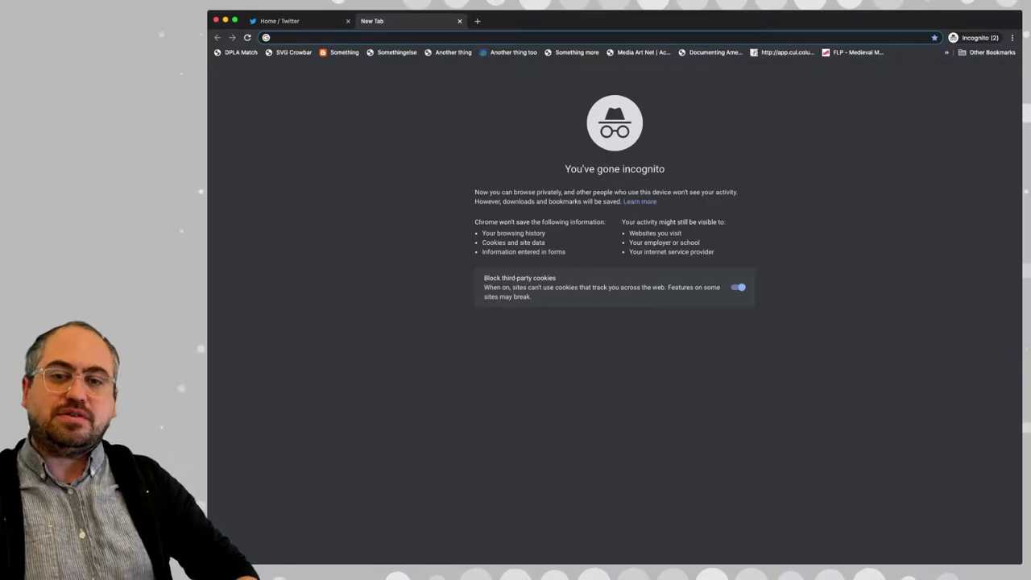
{"action": "key", "text": "super+1"}
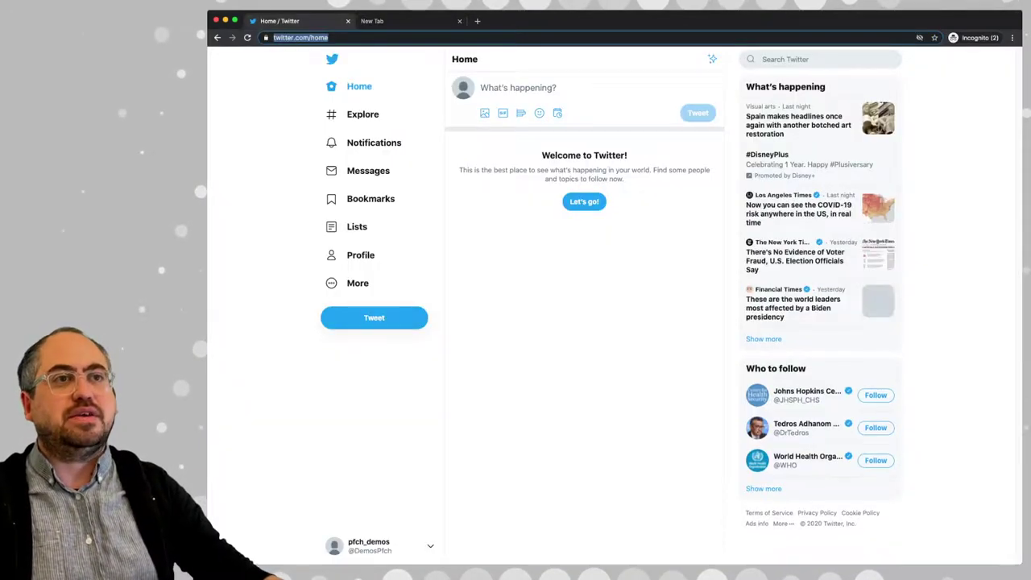
{"action": "type", "text": "developer.twitter."}
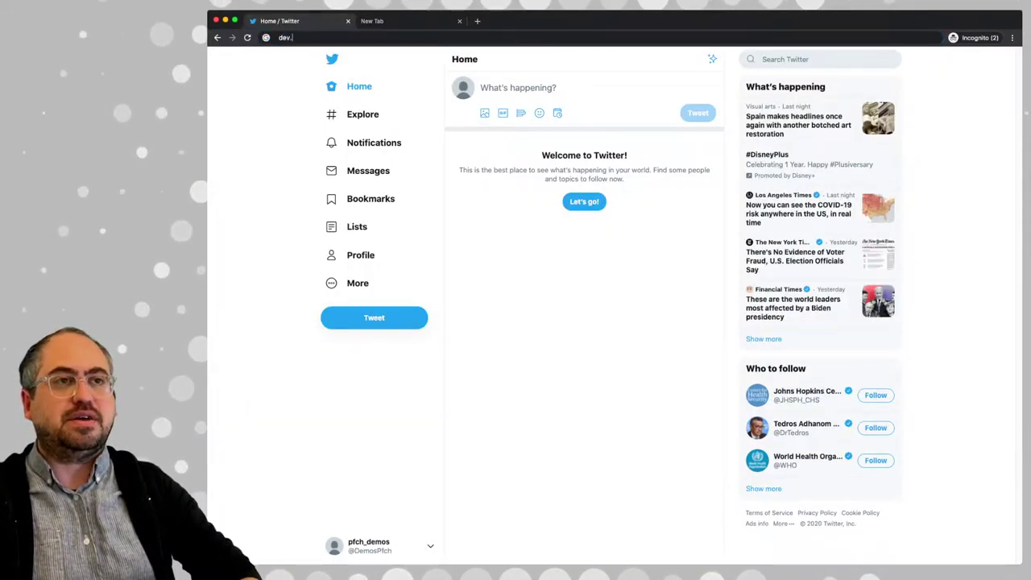
{"action": "type", "text": "com"}
{"action": "key", "text": "Return"}
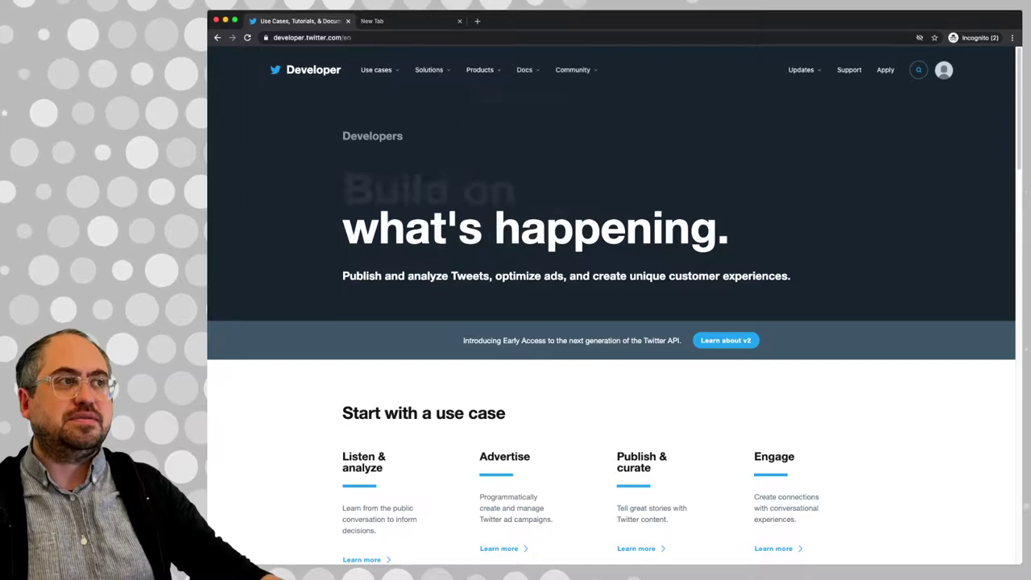
Apply for API access, pick 'Exploring the API' under Hobbyist, and continue to account confirmation.
{"action": "scroll", "coordinate": [612, 306], "scroll_direction": "down", "scroll_amount": 1}
{"action": "scroll", "coordinate": [612, 306], "scroll_direction": "down", "scroll_amount": 5}
{"action": "scroll", "coordinate": [612, 306], "scroll_direction": "up", "scroll_amount": 5}
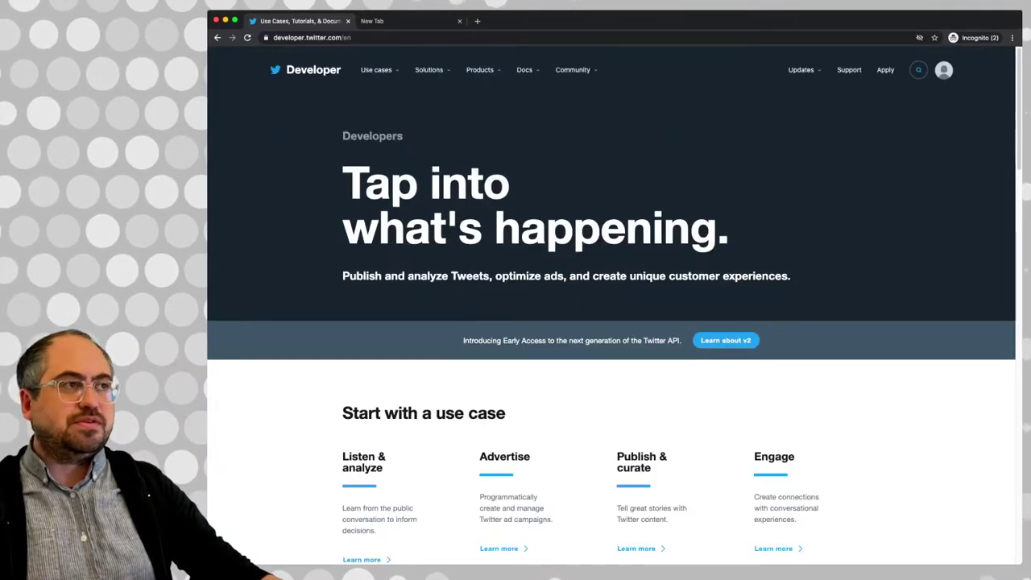
{"action": "left_click", "coordinate": [885, 69]}
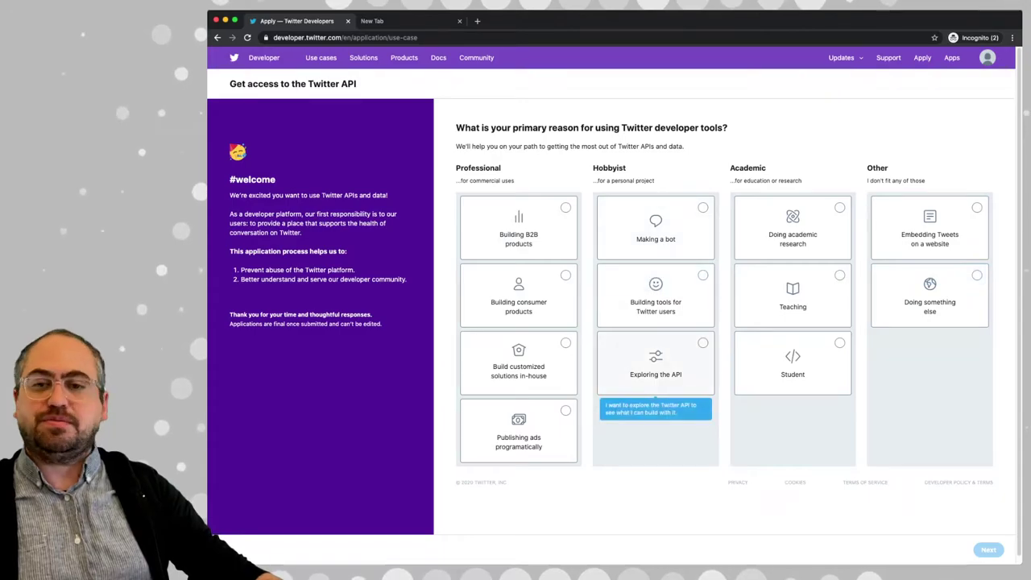
{"action": "left_click", "coordinate": [656, 364]}
{"action": "left_click", "coordinate": [988, 549]}
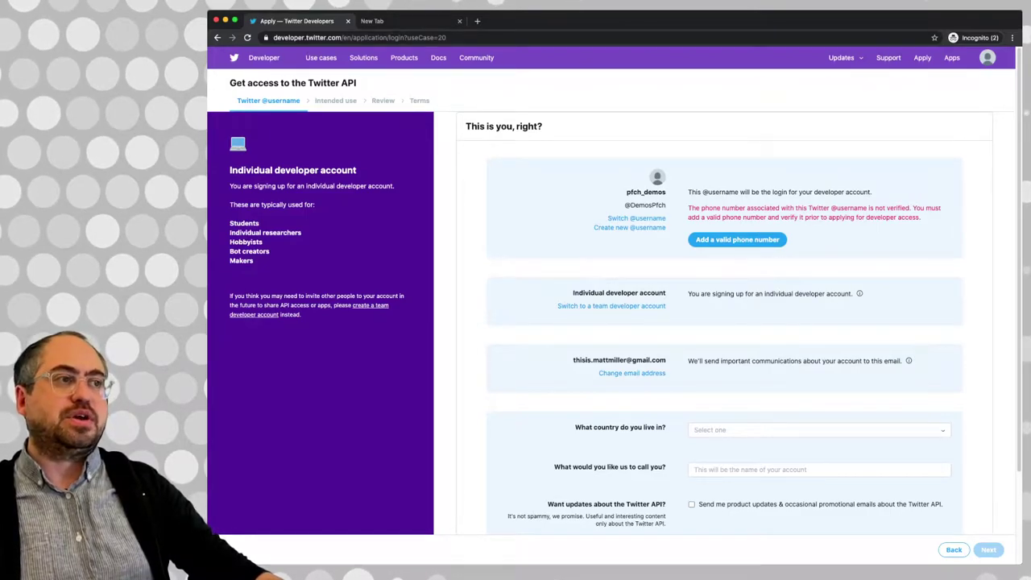
Select the unverified phone warning and follow 'Add a valid phone number' to verify the phone.
{"action": "triple_click", "coordinate": [733, 207]}
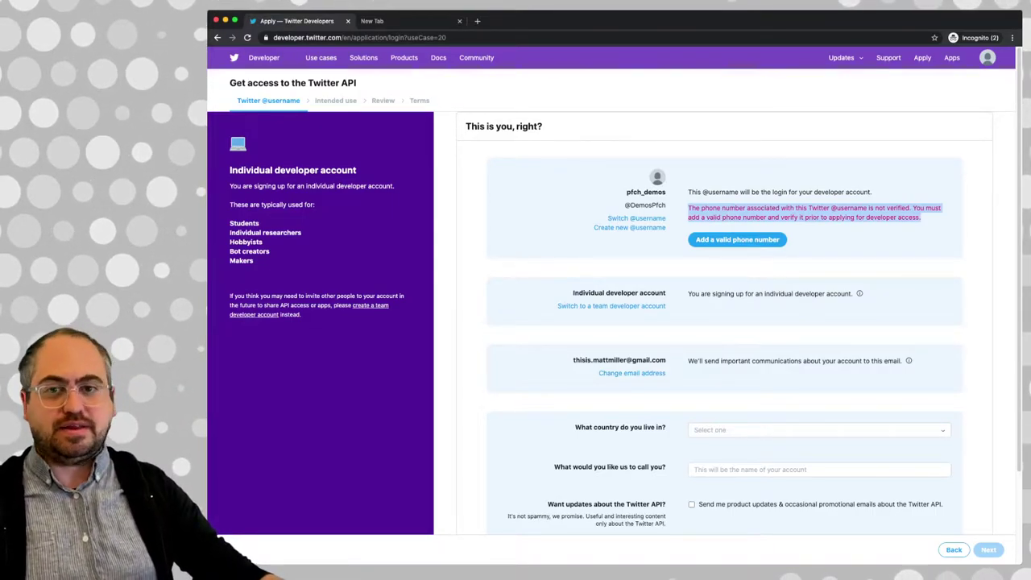
{"action": "left_click", "coordinate": [737, 239]}
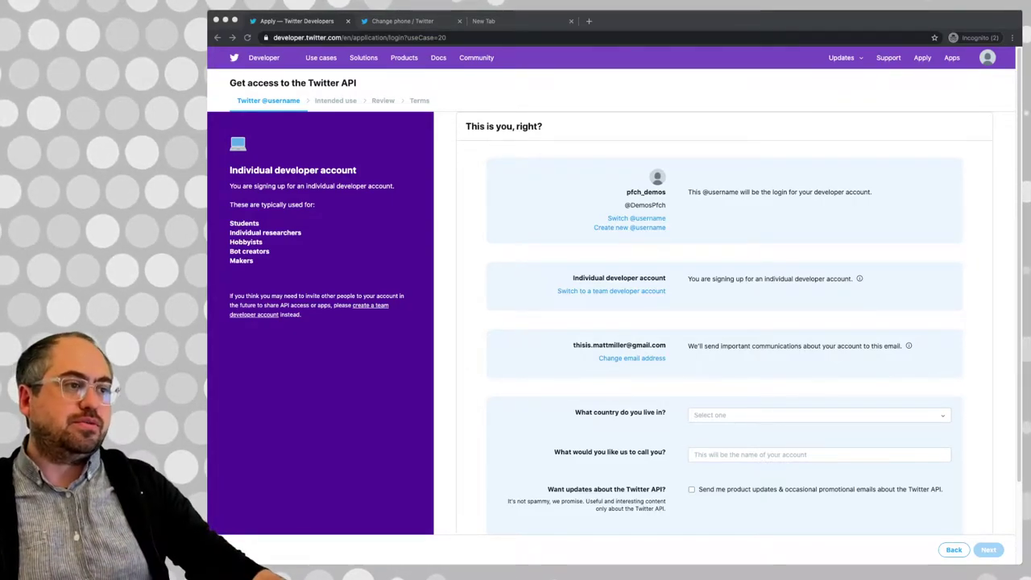
Enter United States as the country and the preferred name, then continue to Intended use.
{"action": "scroll", "coordinate": [725, 322], "scroll_direction": "down", "scroll_amount": 2}
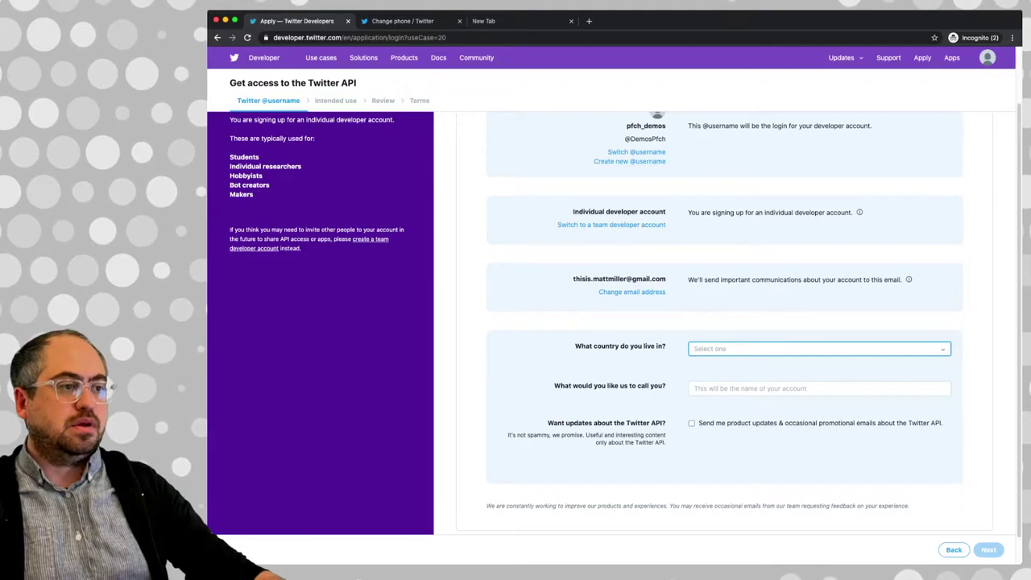
{"action": "type", "text": "United States"}
{"action": "left_click", "coordinate": [819, 388]}
{"action": "type", "text": "Matt"}
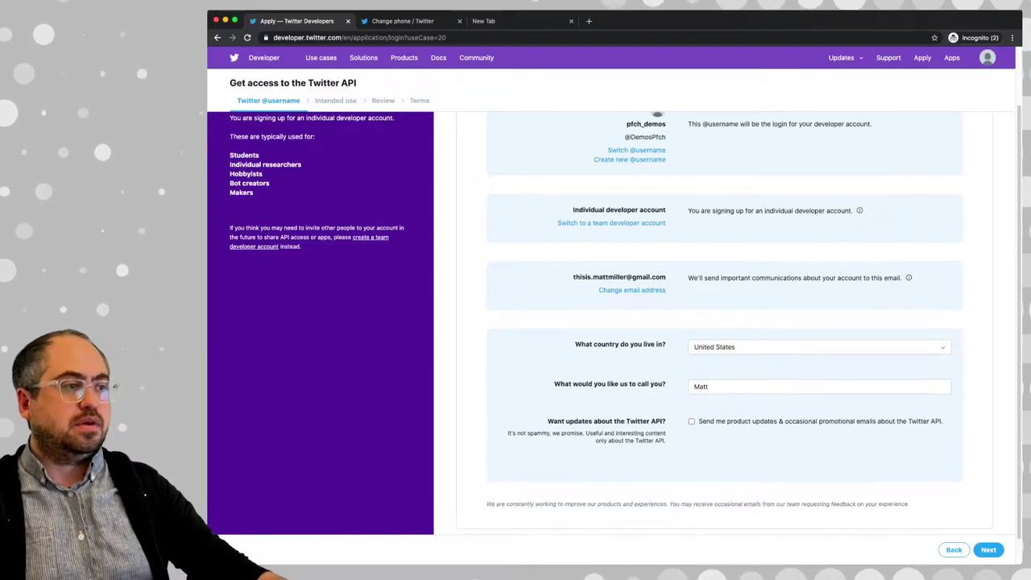
{"action": "key", "text": "Return"}
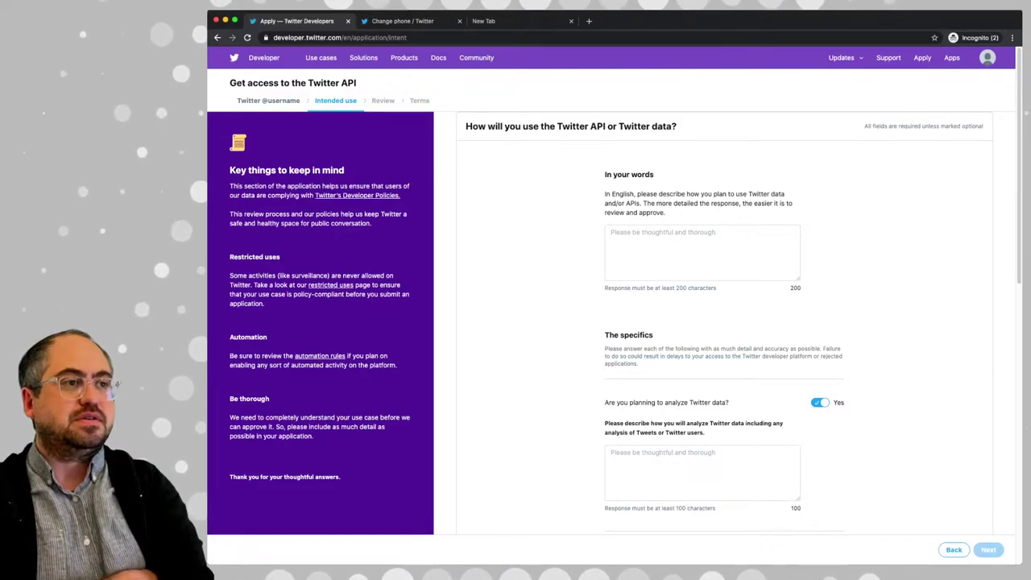
Describe intended use as a new Twitter API user wanting experience with the API and tools.
{"action": "left_click", "coordinate": [702, 252]}
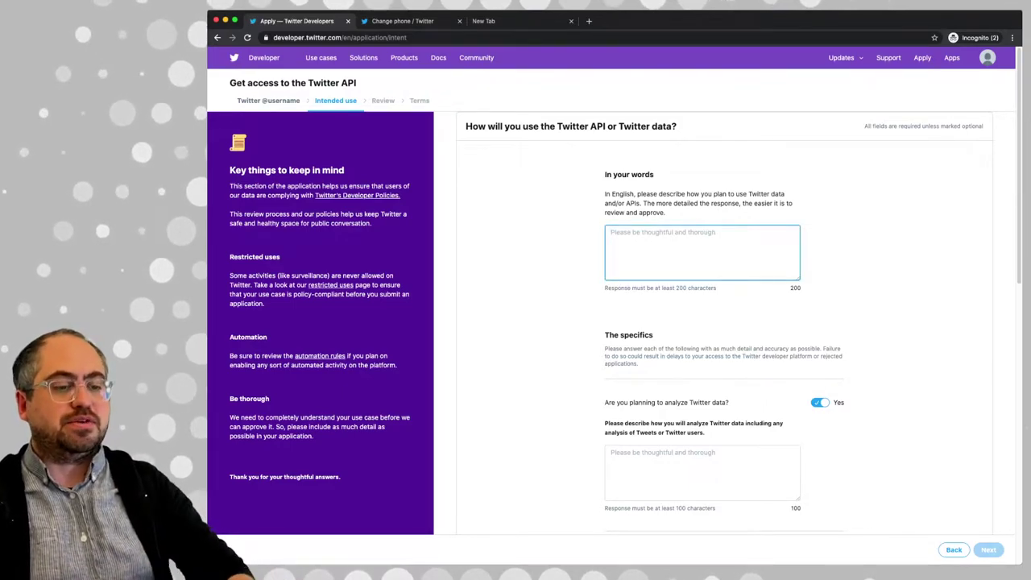
{"action": "type", "text": "I"}
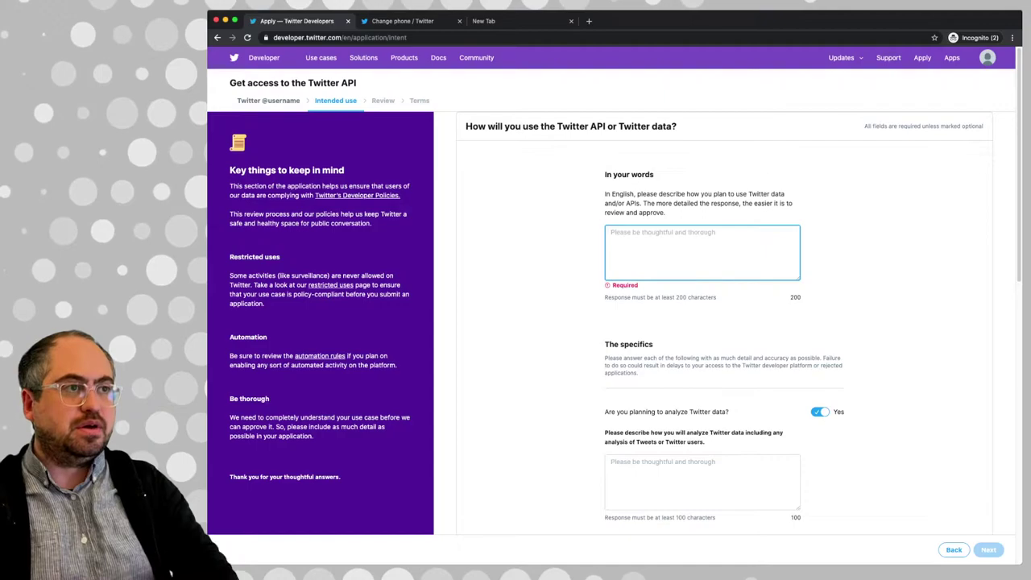
{"action": "type", "text": "'m a "}
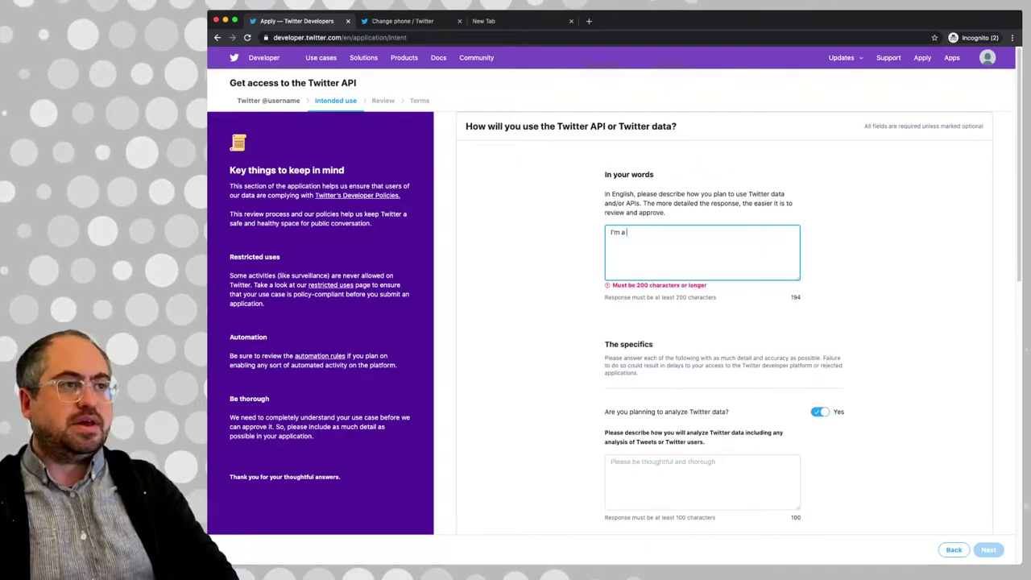
{"action": "type", "text": "new user of the twitter "}
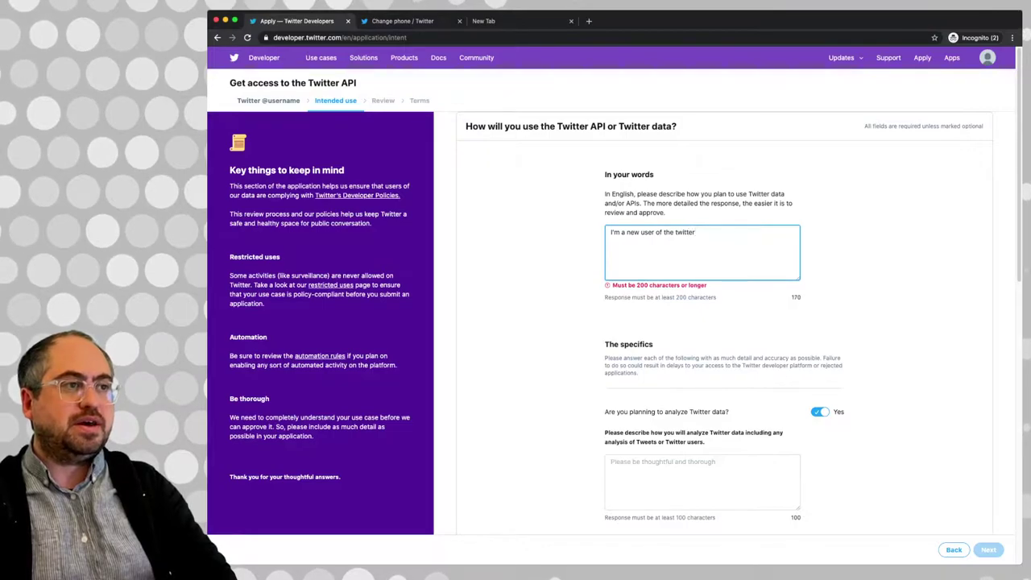
{"action": "type", "text": "aPI and developer "}
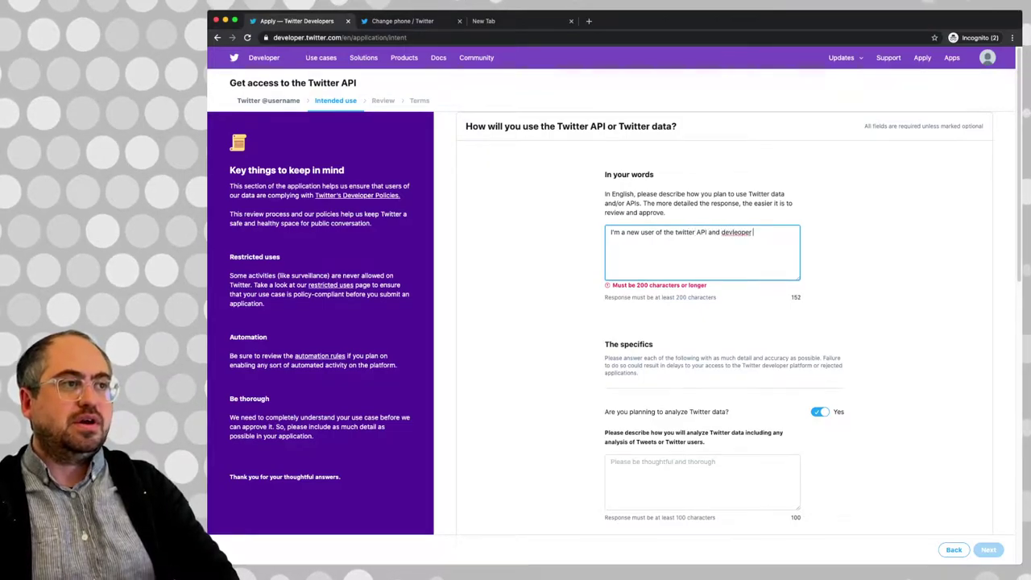
{"action": "type", "text": "r and "}
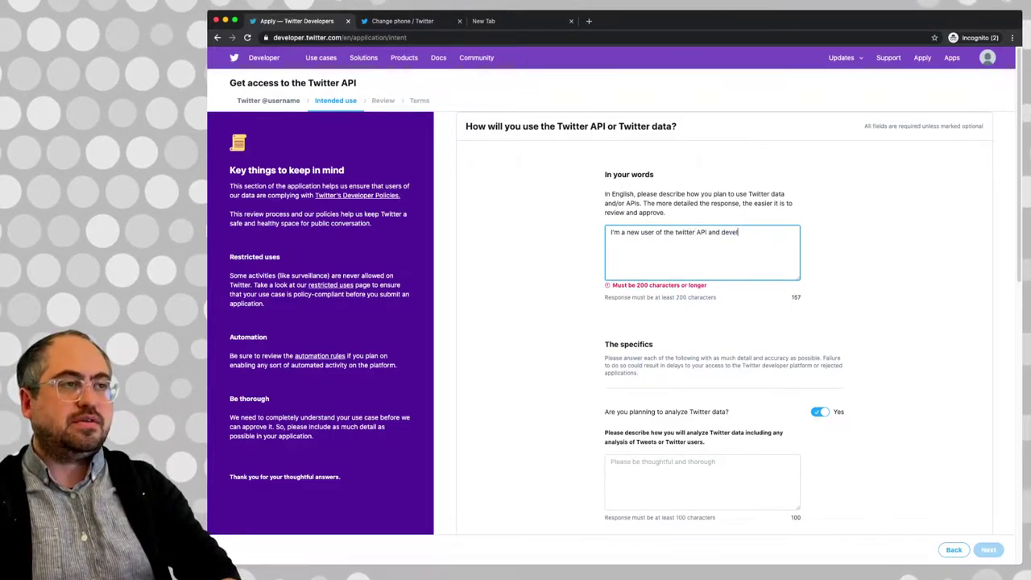
{"action": "type", "text": "I would a"}
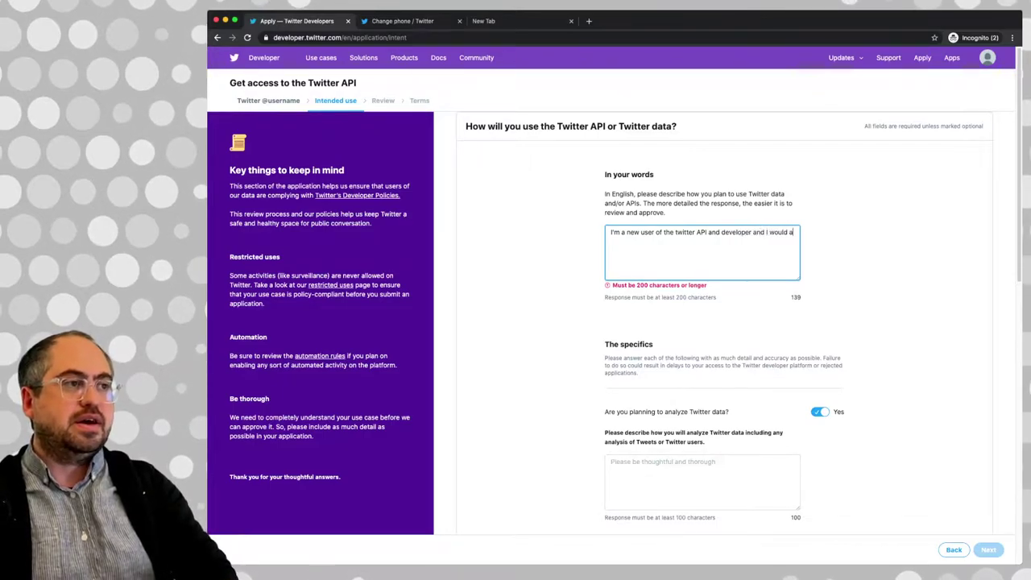
{"action": "type", "text": "ccess to "}
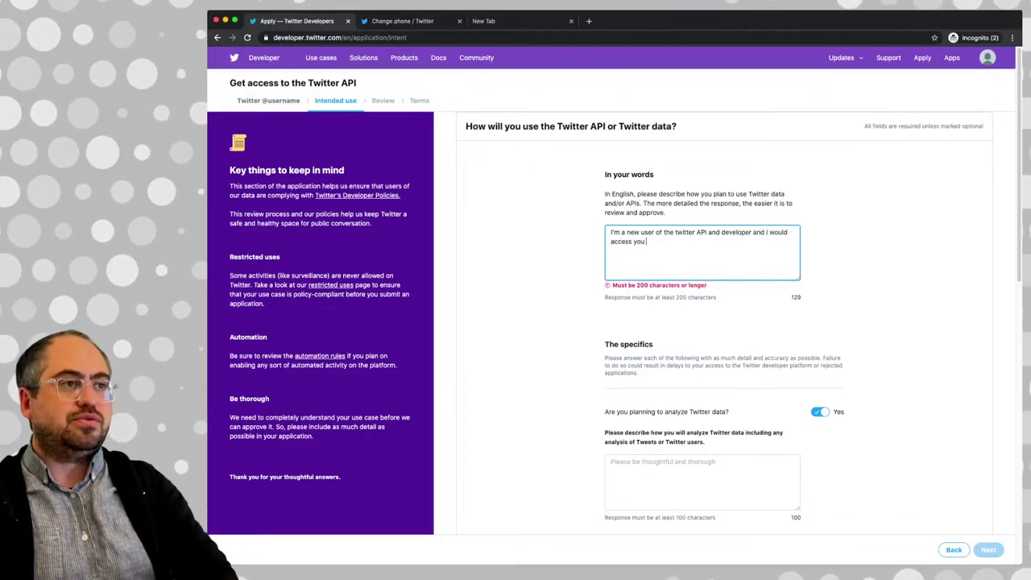
{"action": "type", "text": "gain e"}
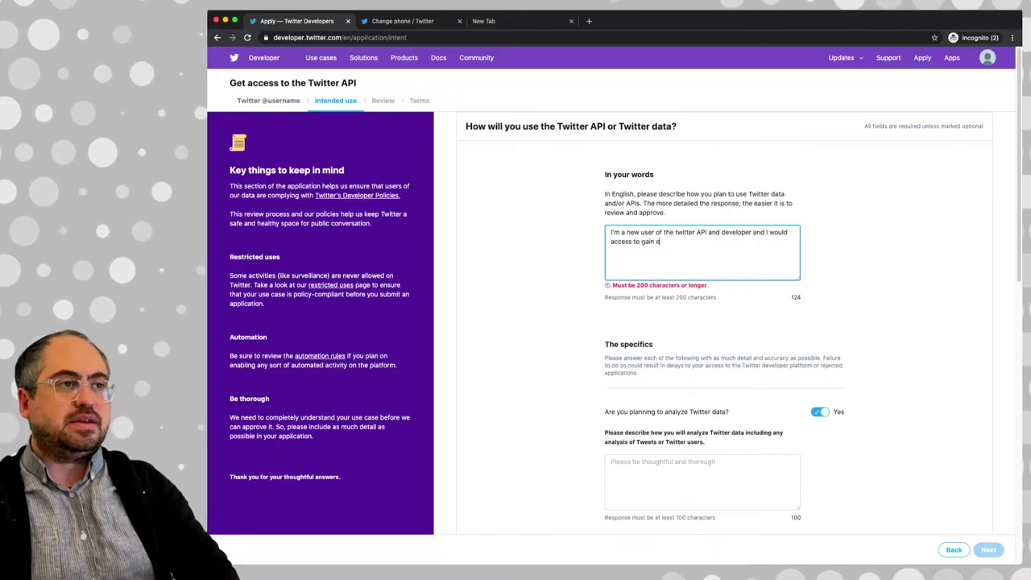
{"action": "type", "text": "xperience "}
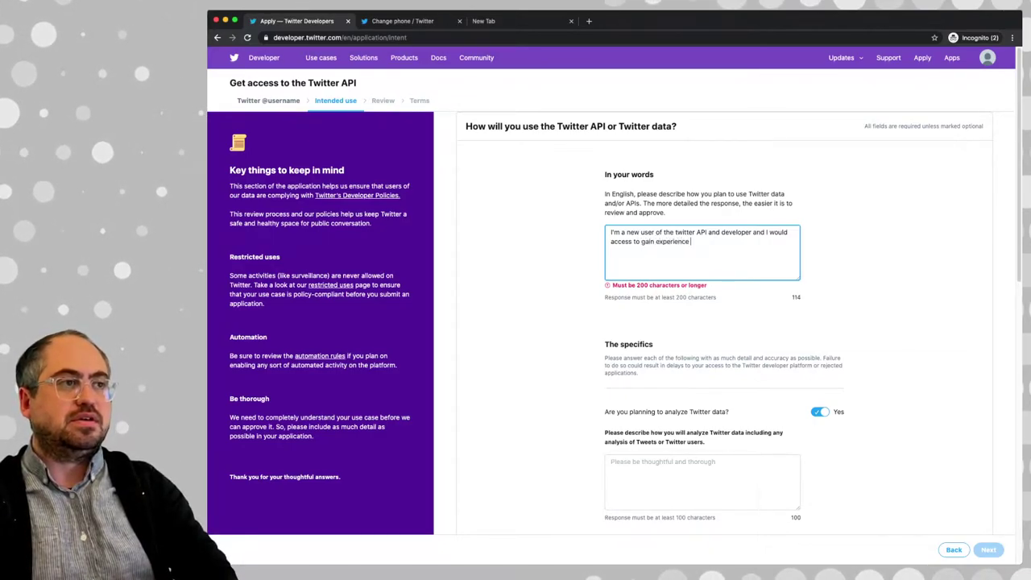
{"action": "type", "text": "using the API"}
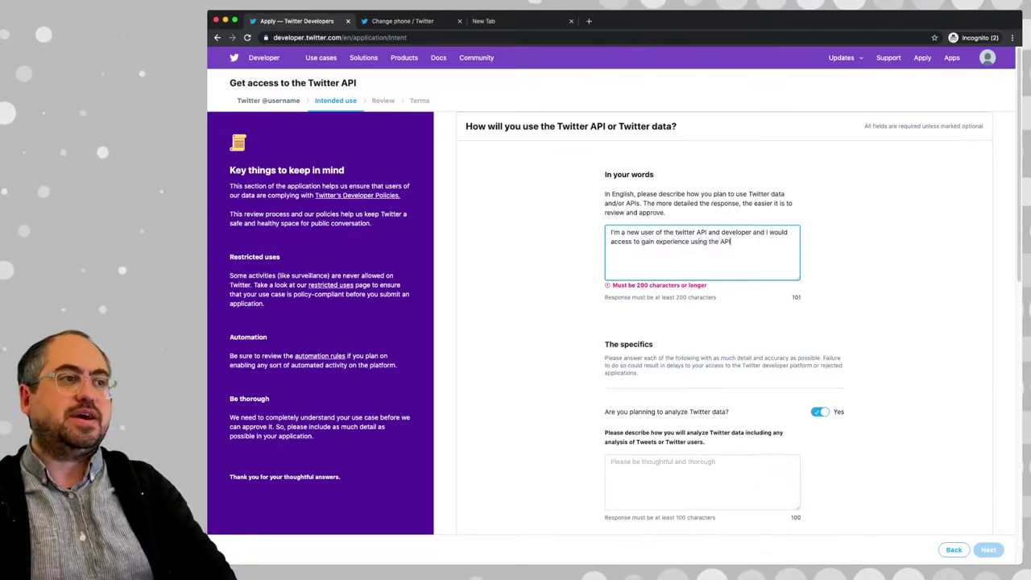
{"action": "type", "text": " and assoicated"}
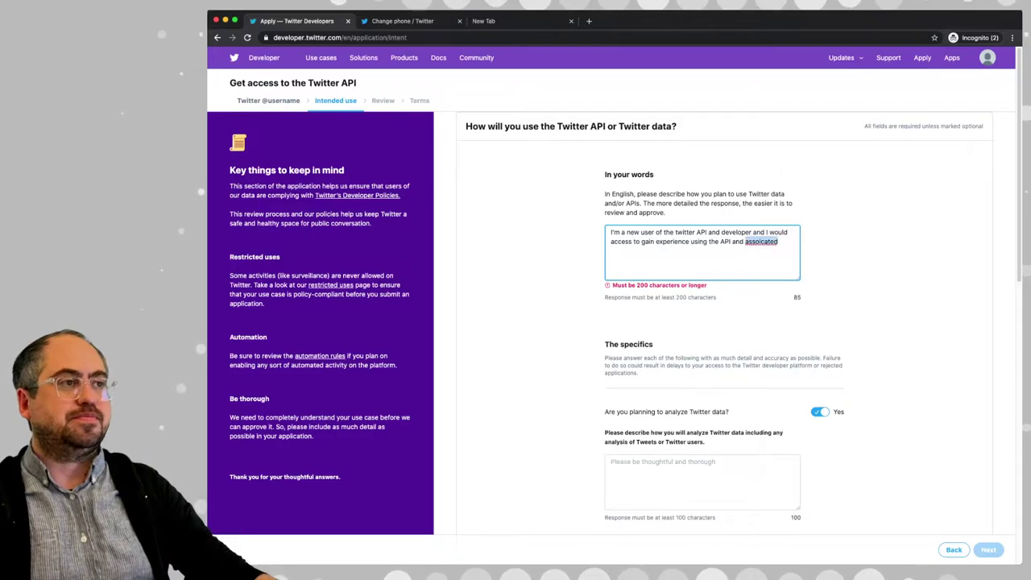
{"action": "type", "text": "to"}
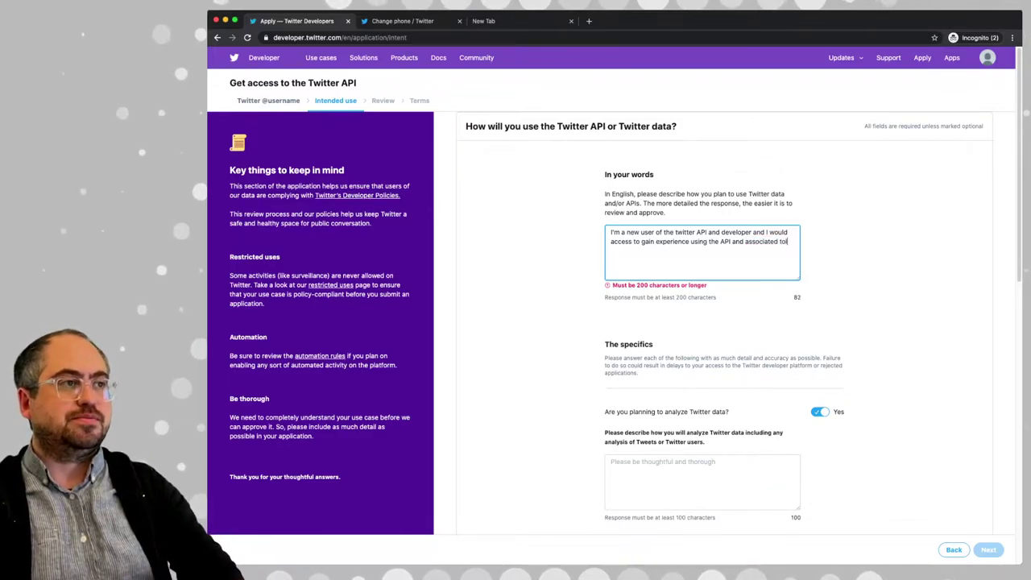
{"action": "type", "text": "ols."}
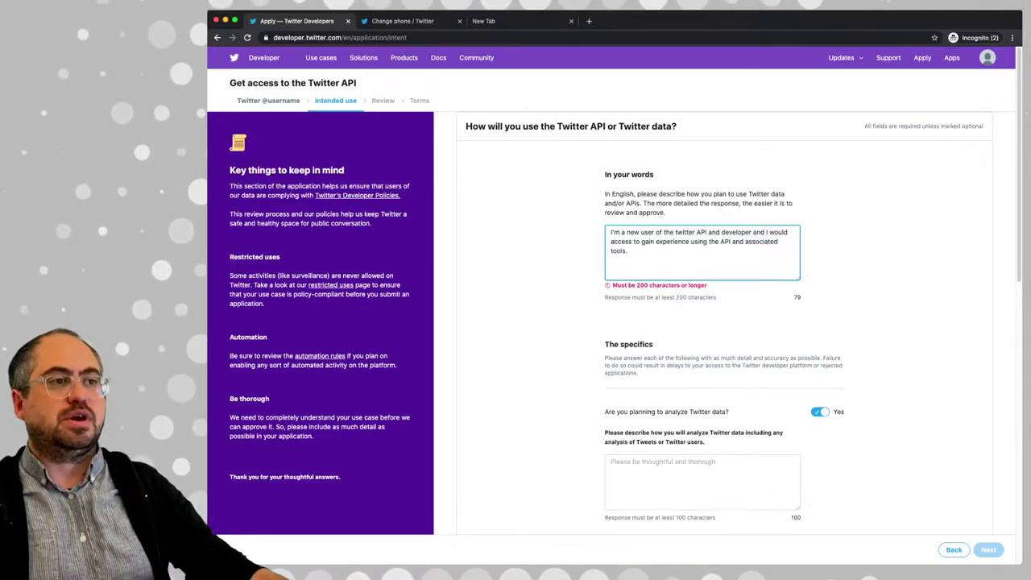
Set the 'analyze Twitter data' toggle to No.
{"action": "scroll", "coordinate": [612, 322], "scroll_direction": "down", "scroll_amount": 2}
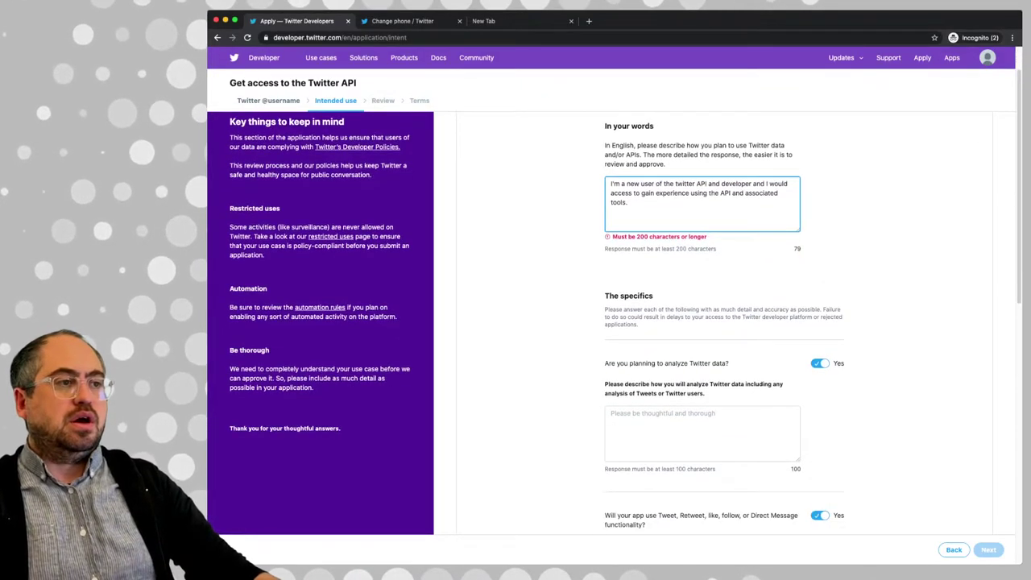
{"action": "key", "text": "Tab"}
{"action": "key", "text": "space"}
{"action": "scroll", "coordinate": [612, 323], "scroll_direction": "down", "scroll_amount": 1}
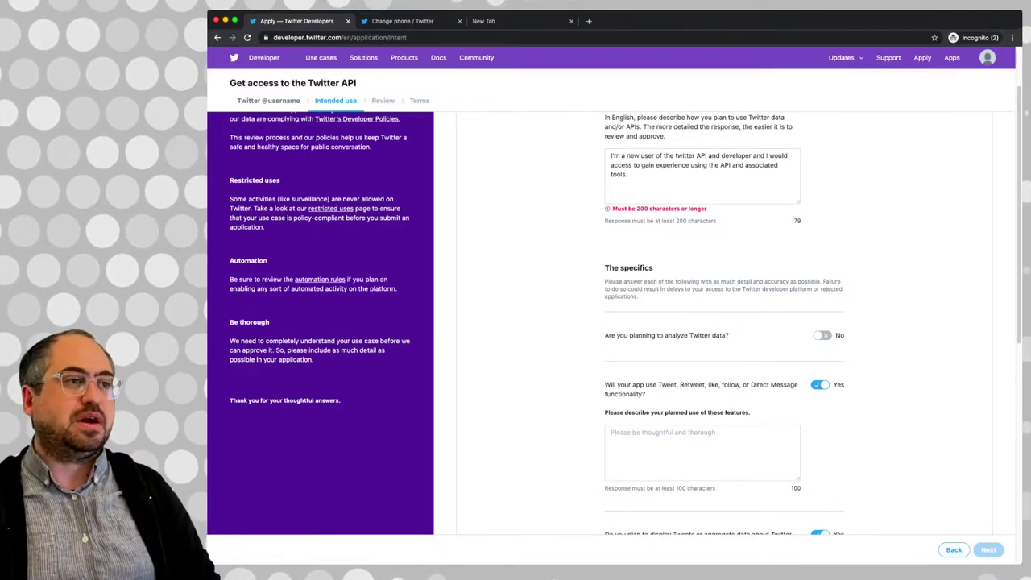
{"action": "left_click", "coordinate": [821, 335]}
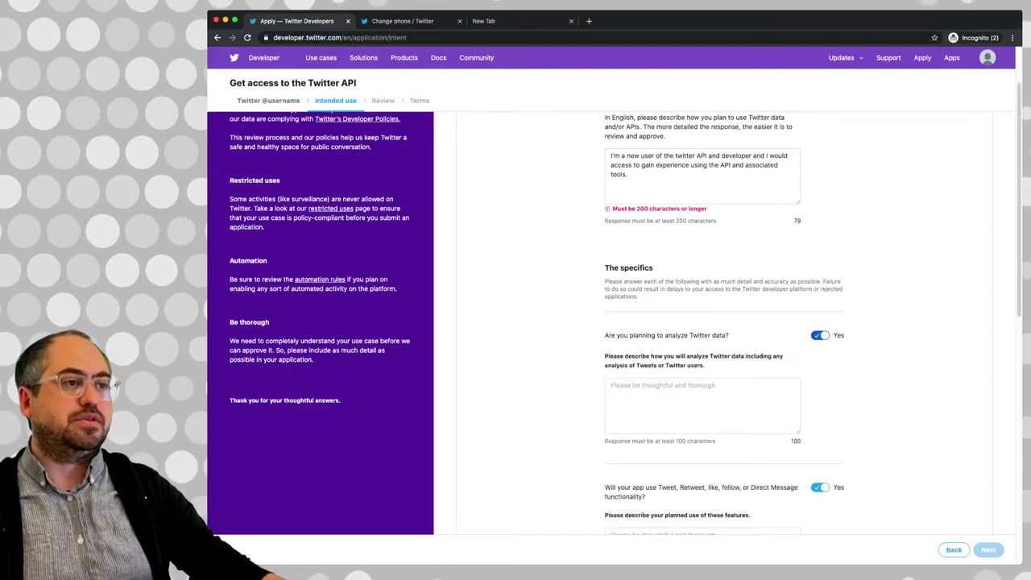
{"action": "left_click", "coordinate": [821, 335]}
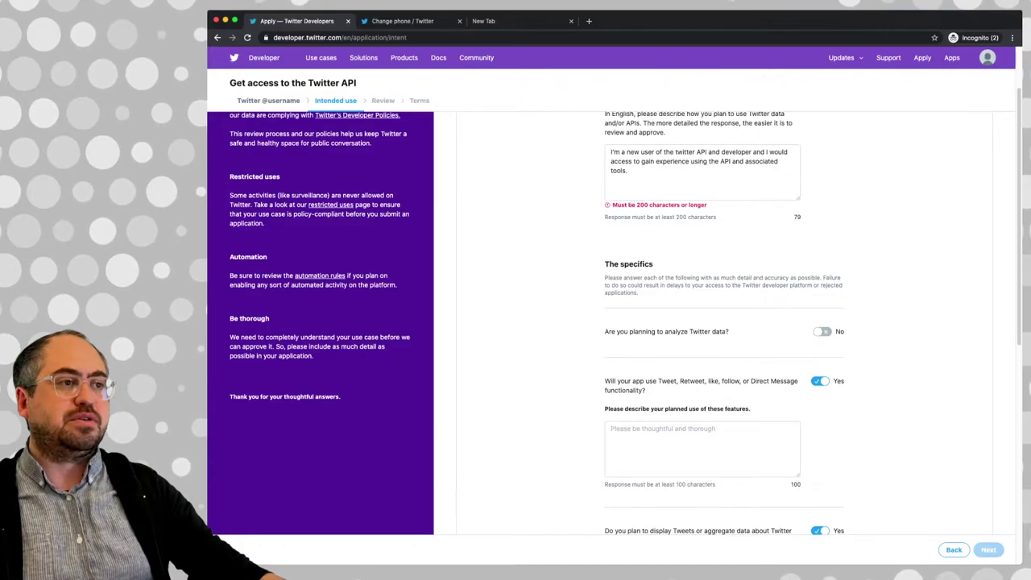
{"action": "scroll", "coordinate": [612, 322], "scroll_direction": "down", "scroll_amount": 1}
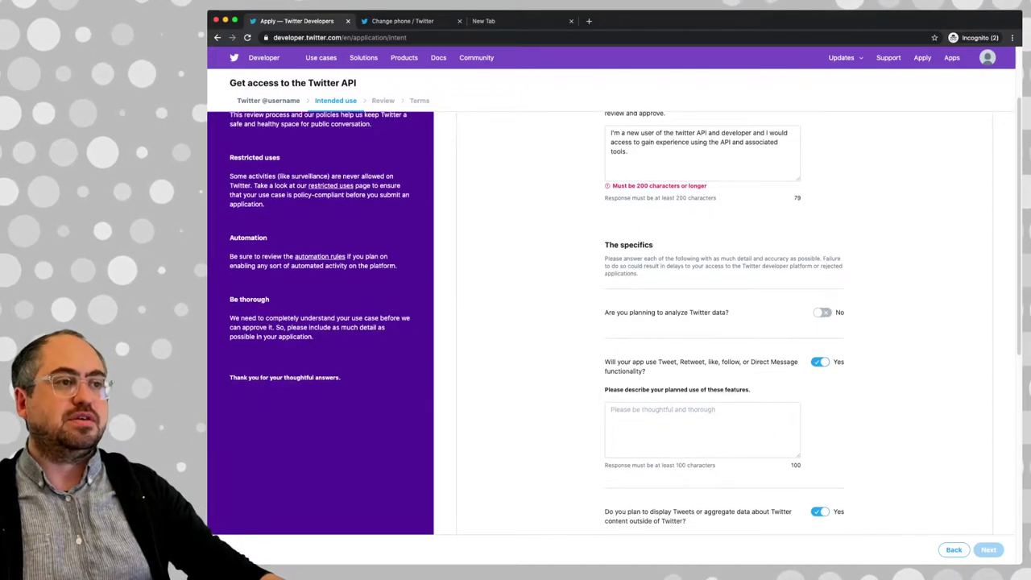
{"action": "scroll", "coordinate": [612, 322], "scroll_direction": "down", "scroll_amount": 1}
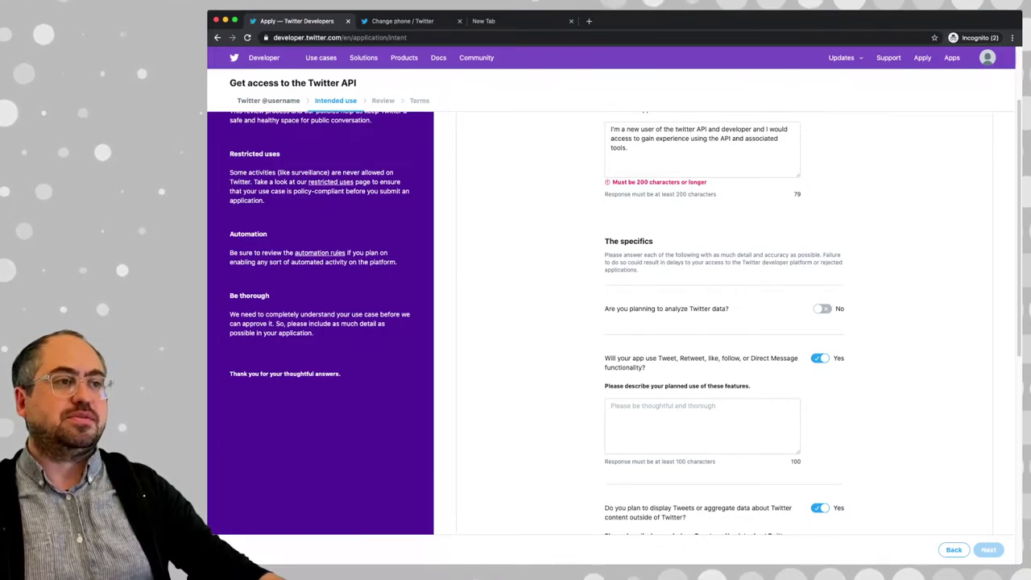
Start the planned-use description: tests will compose new Tweets to understand the API.
{"action": "left_click", "coordinate": [702, 425]}
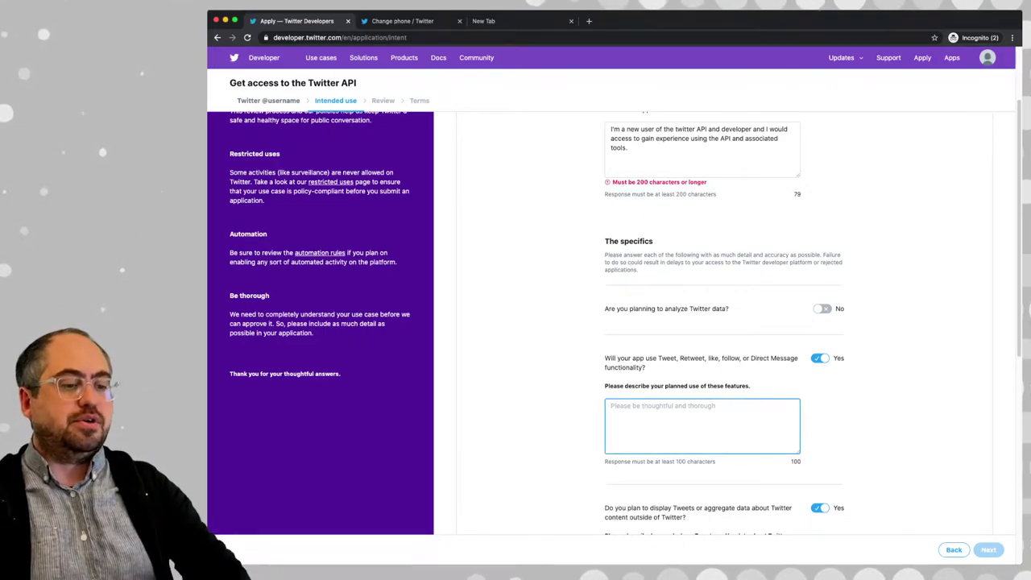
{"action": "type", "text": "My tes"}
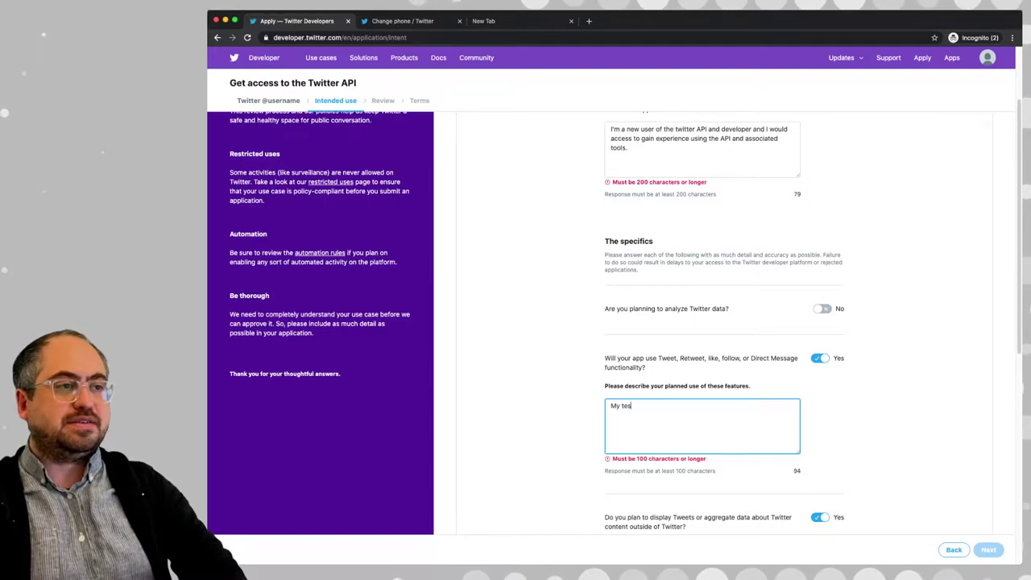
{"action": "type", "text": "ts will likely"}
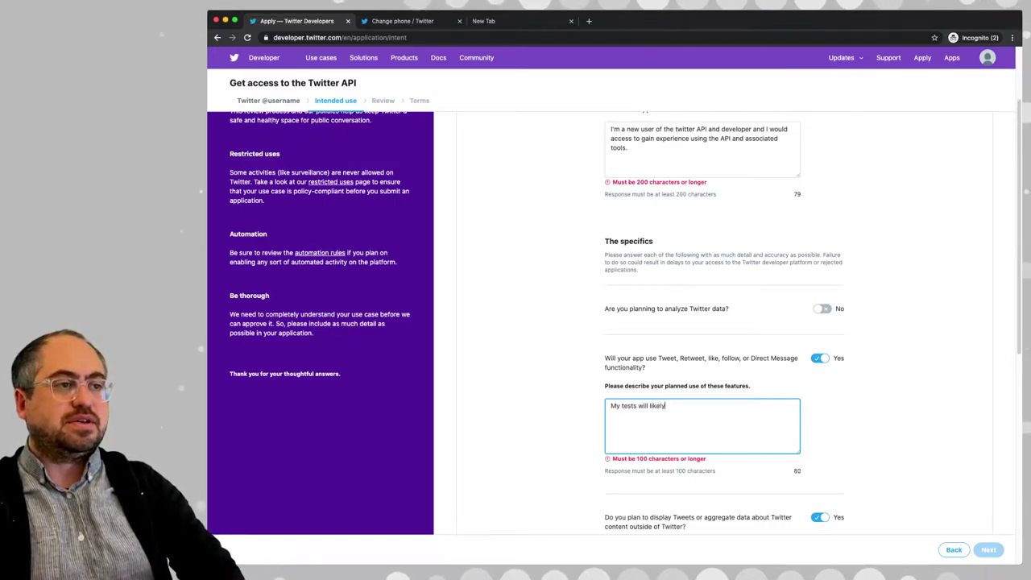
{"action": "type", "text": " try to co"}
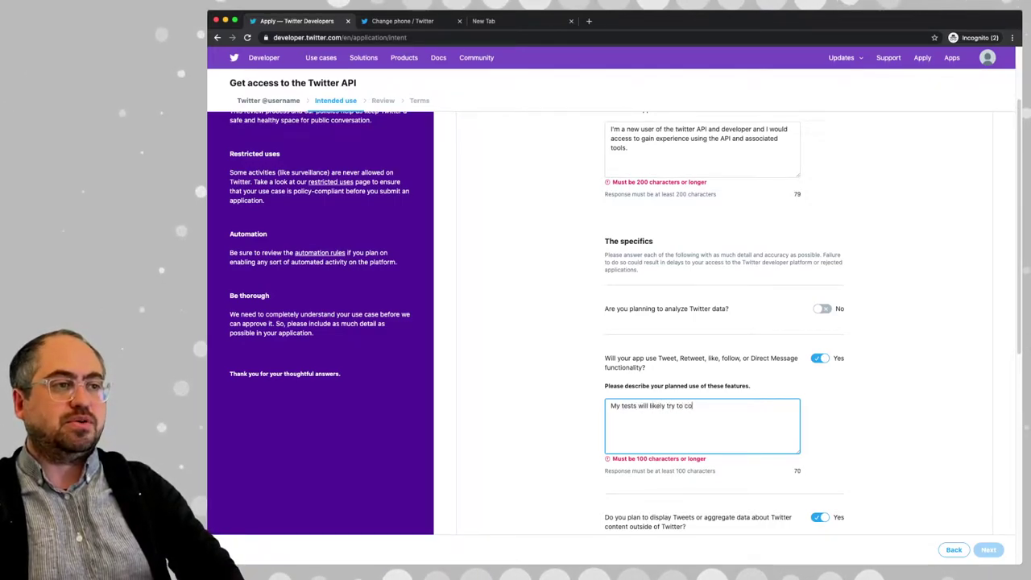
{"action": "key", "text": "BackSpace"}
{"action": "key", "text": "BackSpace"}
{"action": "type", "text": "se"}
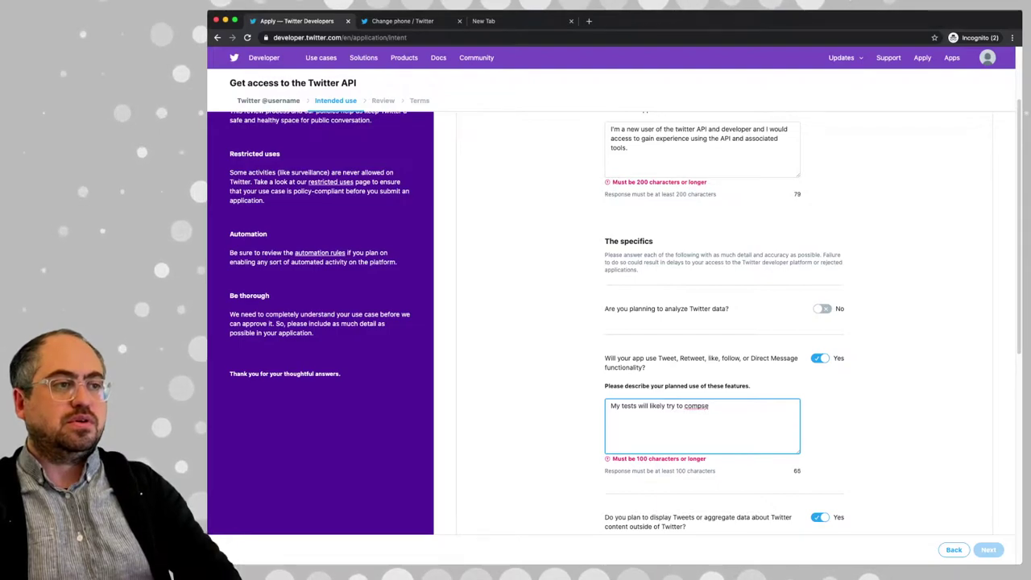
{"action": "double_click", "coordinate": [696, 406]}
{"action": "type", "text": "compose "}
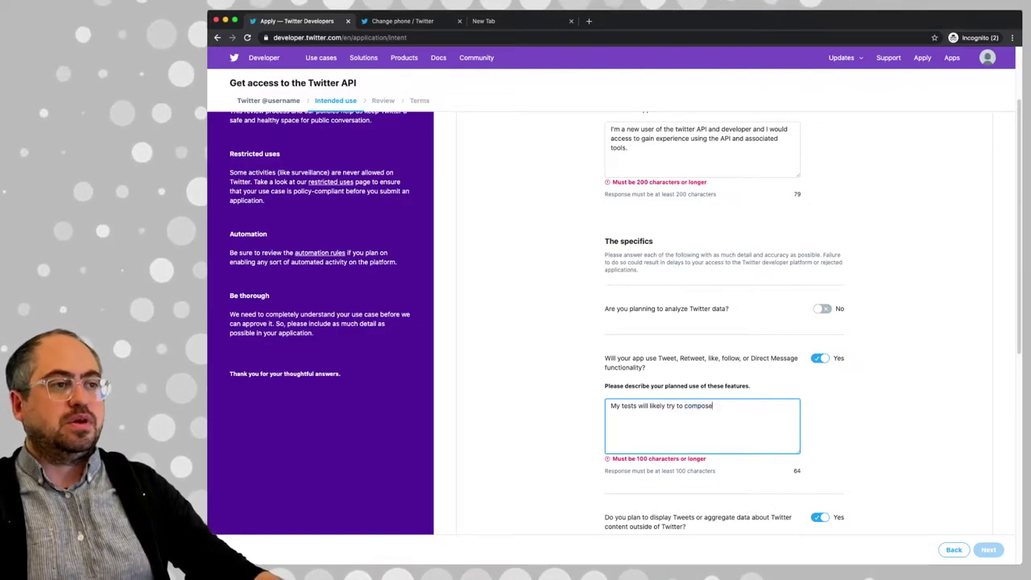
{"action": "type", "text": "n"}
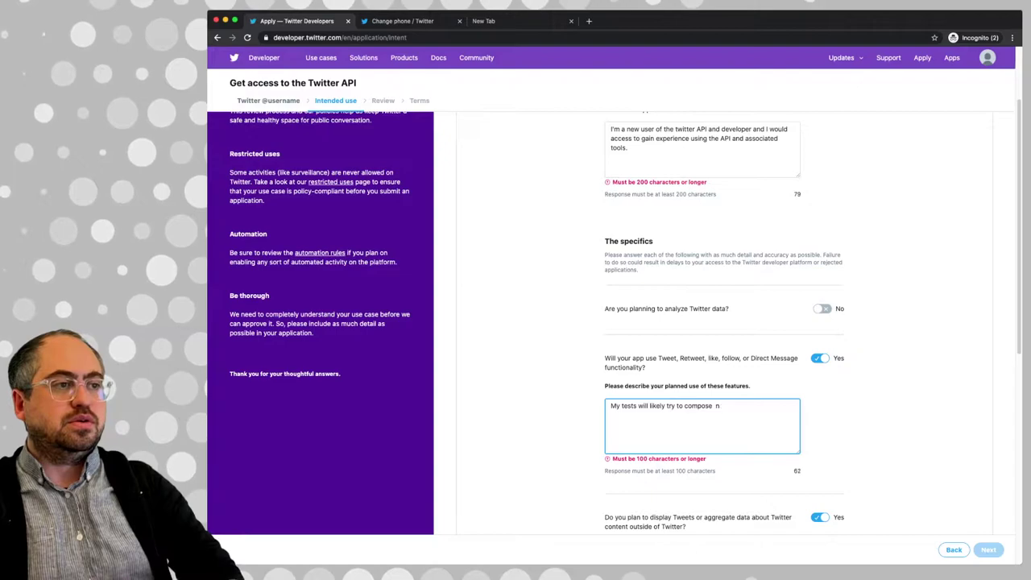
{"action": "type", "text": "new Tw"}
{"action": "key", "text": "BackSpace"}
{"action": "type", "text": "weets to "}
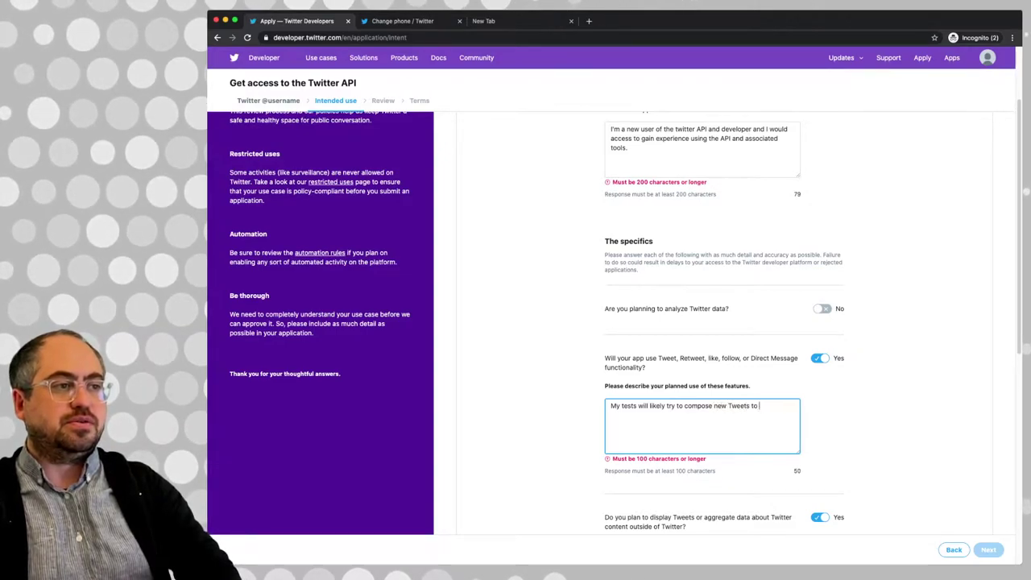
{"action": "type", "text": "understand the API"}
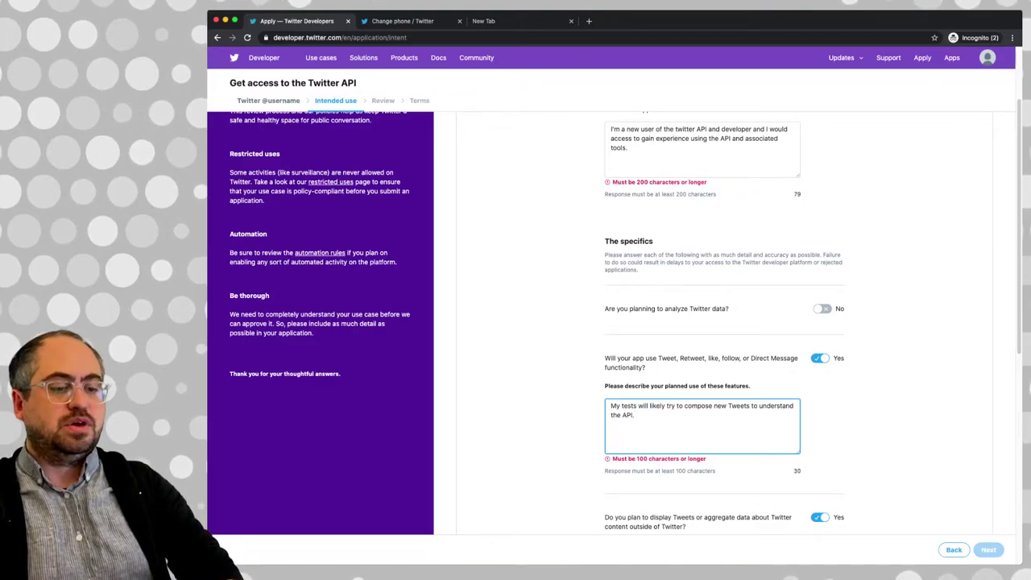
Add that the goal is gaining experience with the API to create and send tweets automatically.
{"action": "type", "text": ". My goa"}
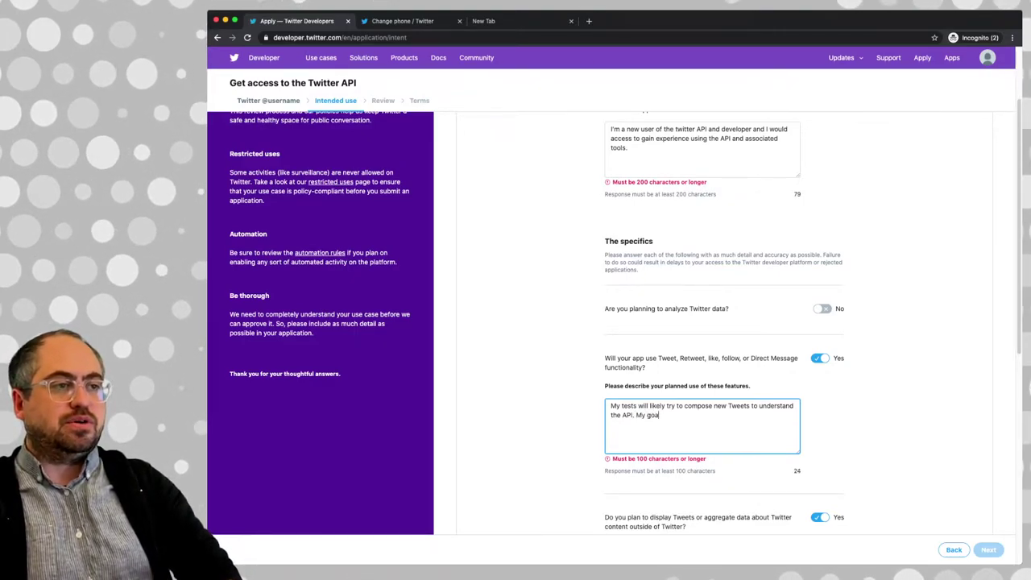
{"action": "type", "text": "l is to better"}
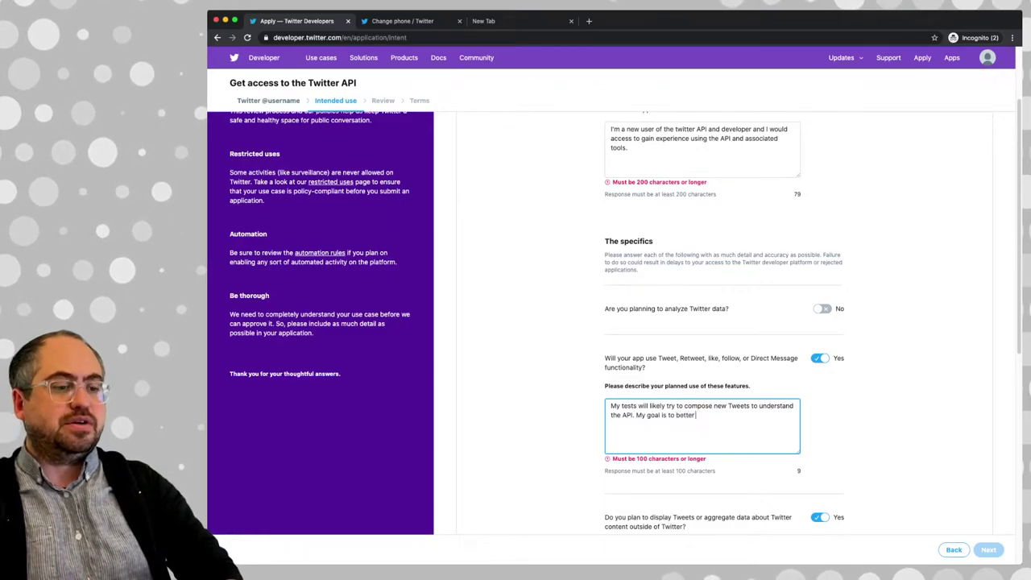
{"action": "key", "text": "BackSpace"}
{"action": "key", "text": "BackSpace"}
{"action": "key", "text": "BackSpace"}
{"action": "key", "text": "BackSpace"}
{"action": "key", "text": "BackSpace"}
{"action": "key", "text": "BackSpace"}
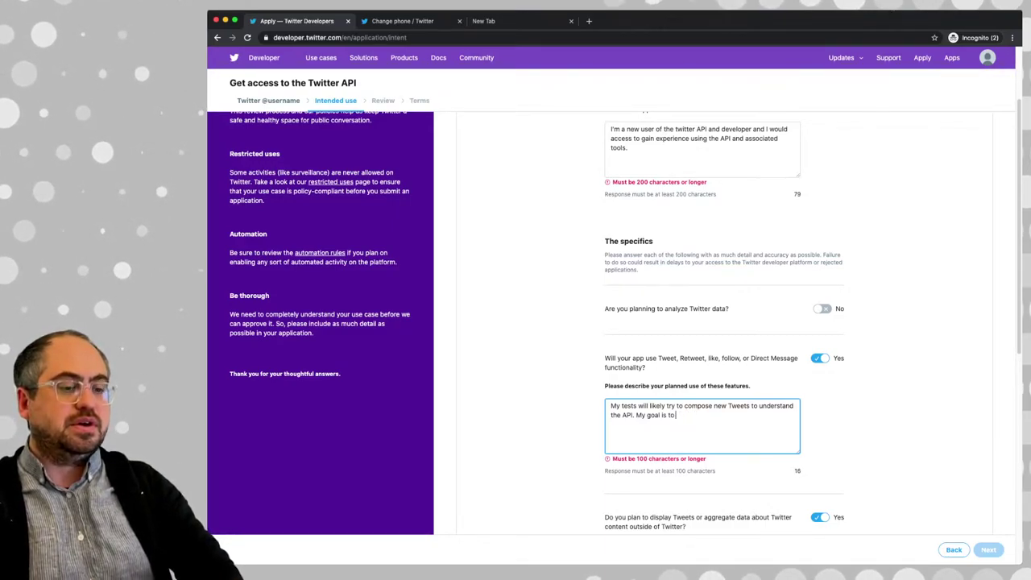
{"action": "type", "text": "gain experince with the API"}
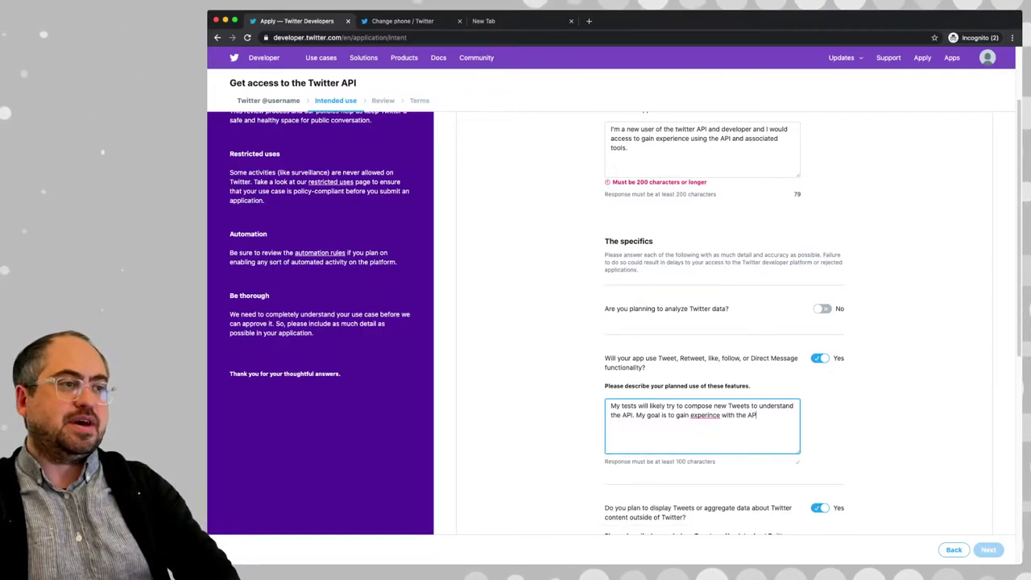
{"action": "type", "text": " to compose twe"}
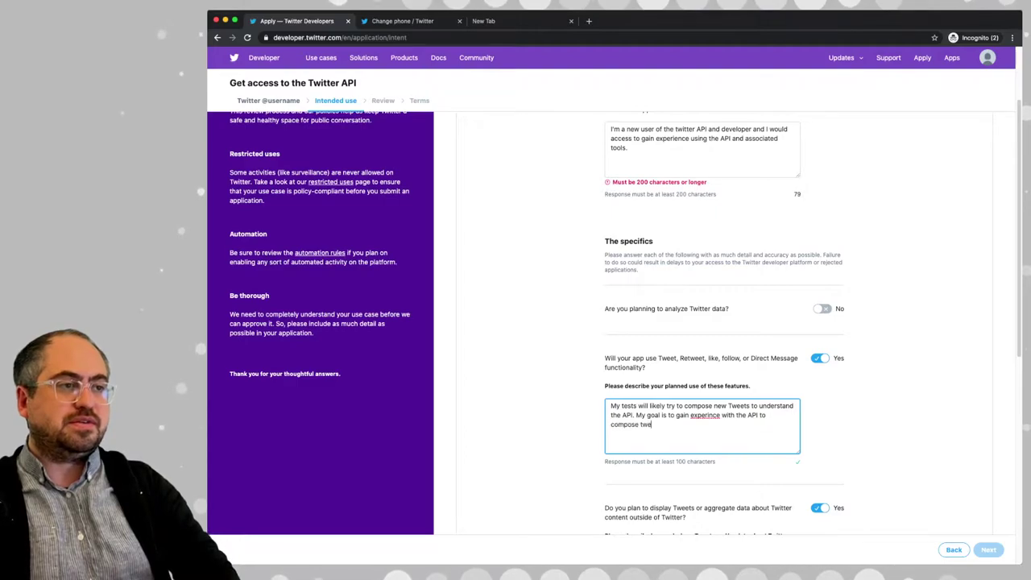
{"action": "key", "text": "BackSpace"}
{"action": "key", "text": "BackSpace"}
{"action": "key", "text": "BackSpace"}
{"action": "key", "text": "BackSpace"}
{"action": "key", "text": "BackSpace"}
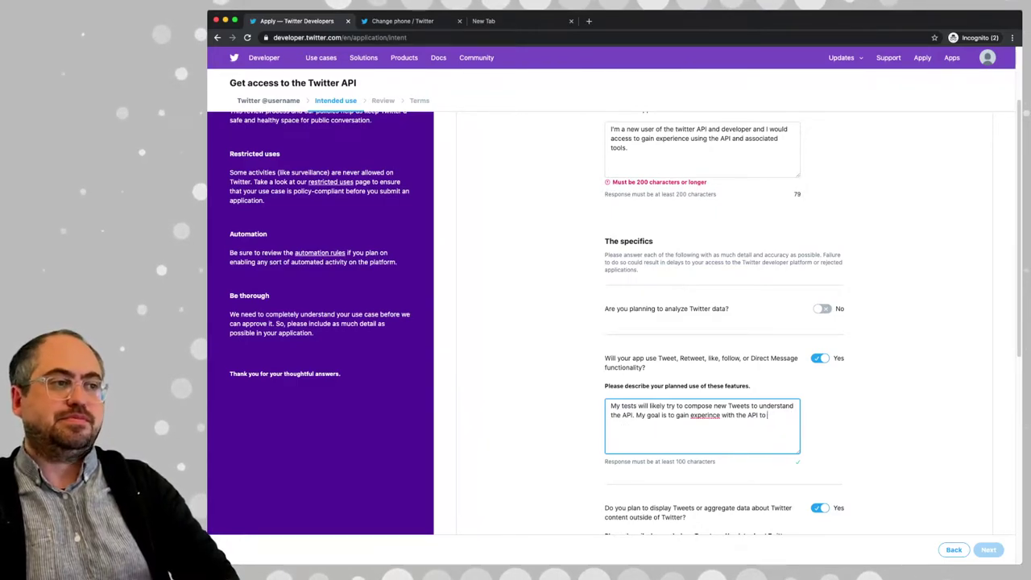
{"action": "type", "text": "reate and send tweets "}
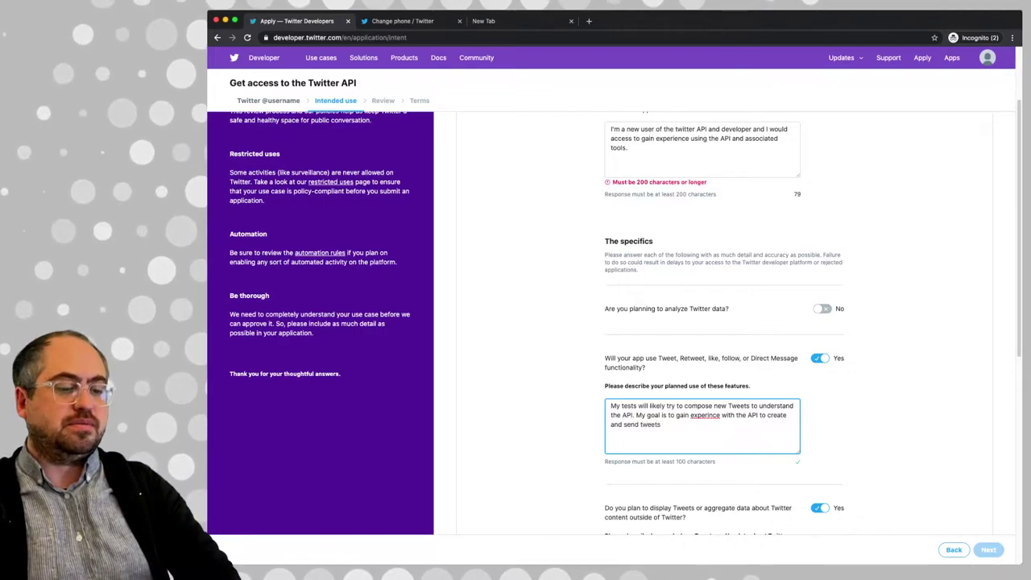
{"action": "type", "text": "automati"}
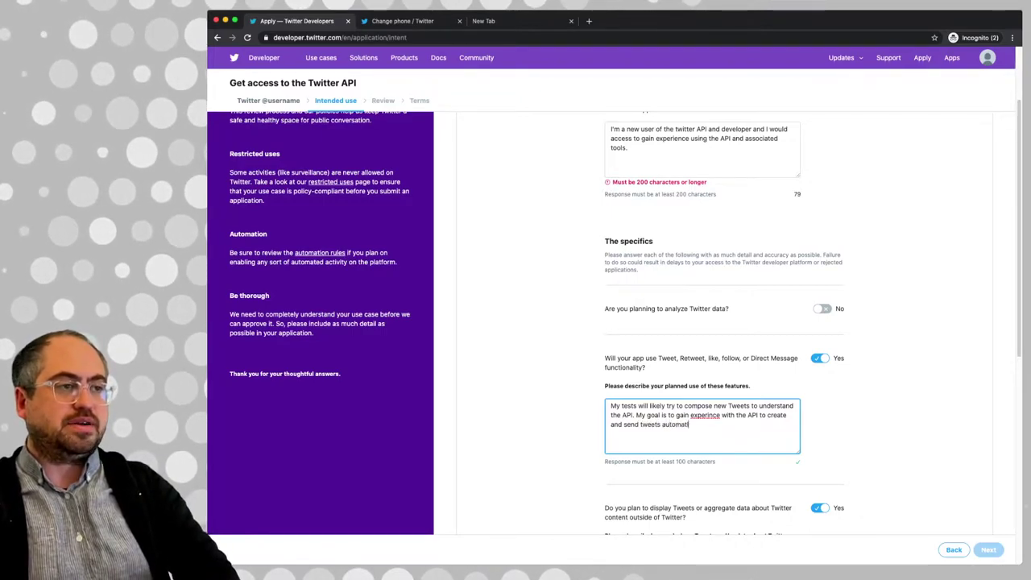
{"action": "type", "text": "cally."}
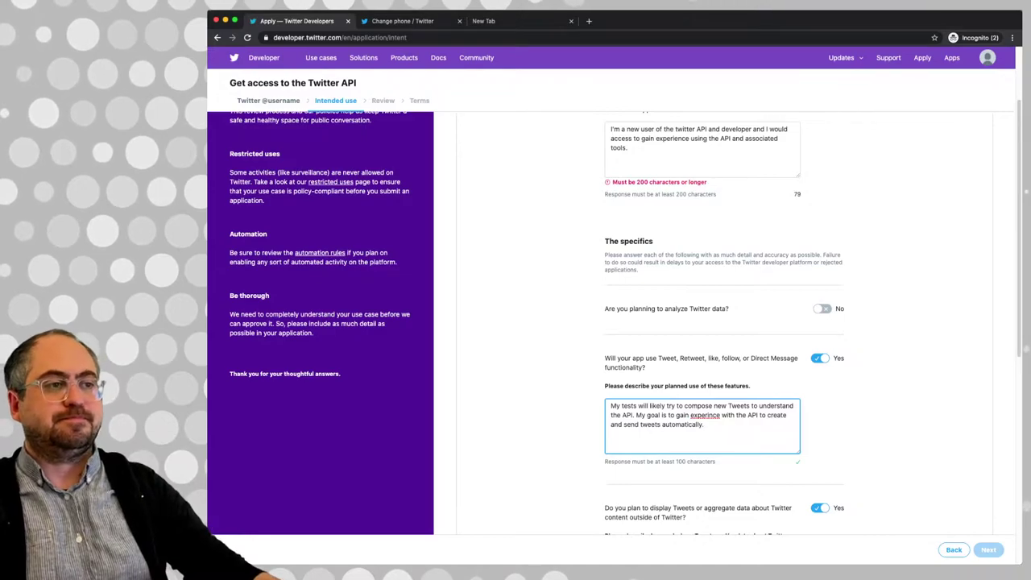
{"action": "double_click", "coordinate": [704, 415]}
Correct 'experince' to 'experience' in the planned-use description.
{"action": "type", "text": "experience"}
{"action": "scroll", "coordinate": [701, 387], "scroll_direction": "down", "scroll_amount": 1}
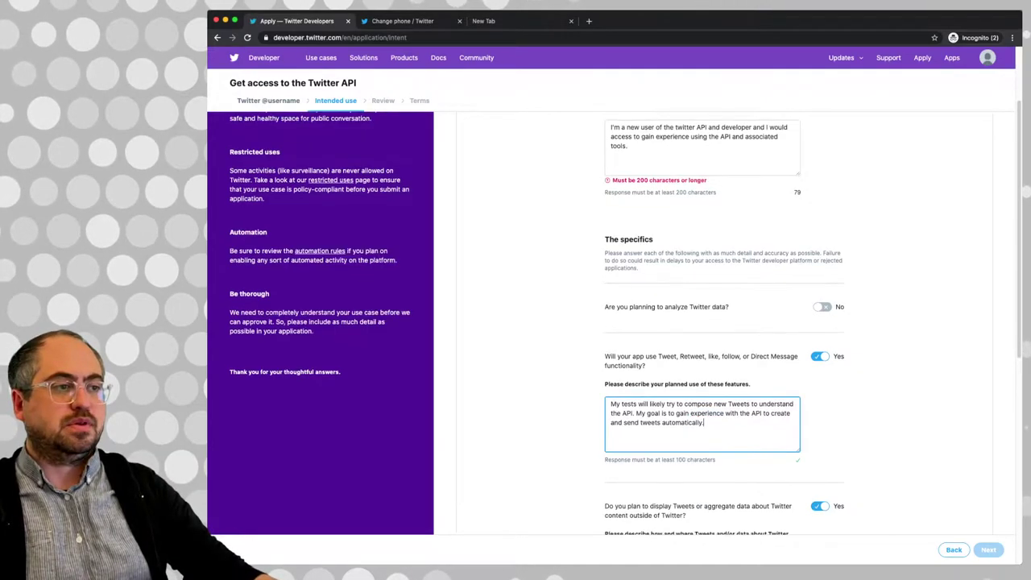
{"action": "scroll", "coordinate": [700, 387], "scroll_direction": "down", "scroll_amount": 1}
{"action": "key", "text": "Tab"}
Answer No to displaying Tweets outside Twitter and to sharing with government entities.
{"action": "scroll", "coordinate": [701, 386], "scroll_direction": "down", "scroll_amount": 1}
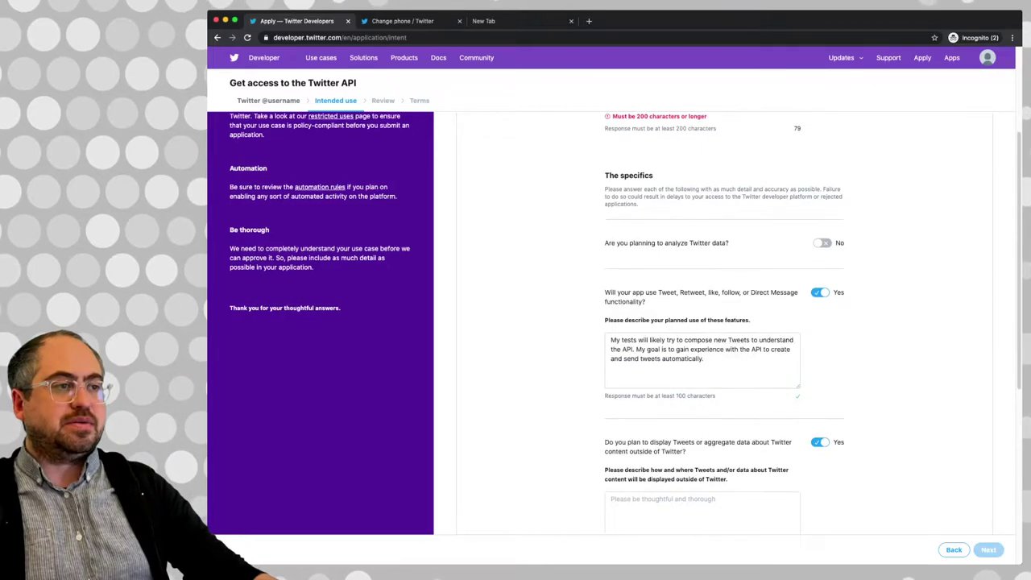
{"action": "scroll", "coordinate": [701, 322], "scroll_direction": "down", "scroll_amount": 1}
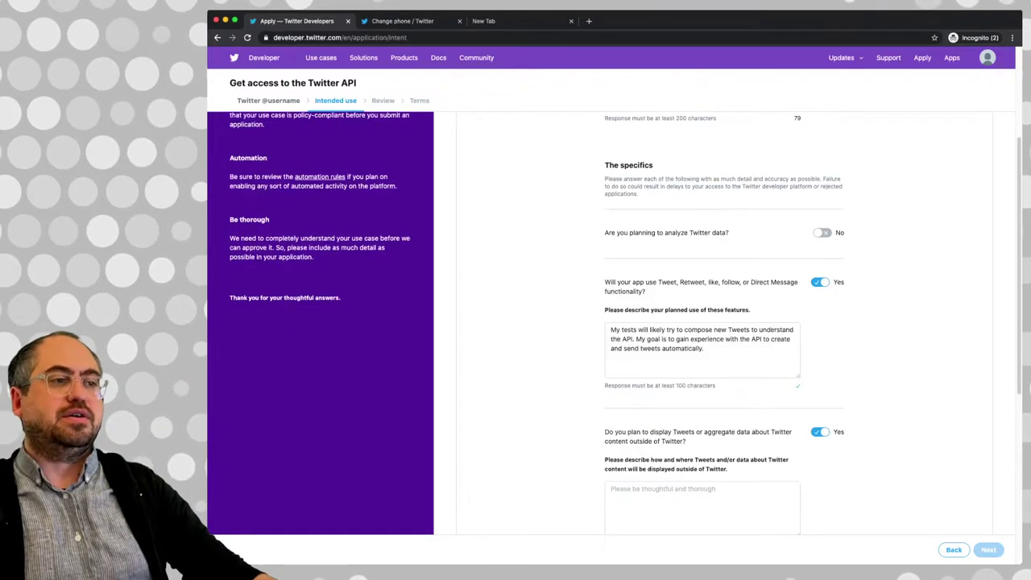
{"action": "scroll", "coordinate": [701, 322], "scroll_direction": "down", "scroll_amount": 1}
{"action": "key", "text": "space"}
{"action": "scroll", "coordinate": [701, 322], "scroll_direction": "down", "scroll_amount": 5}
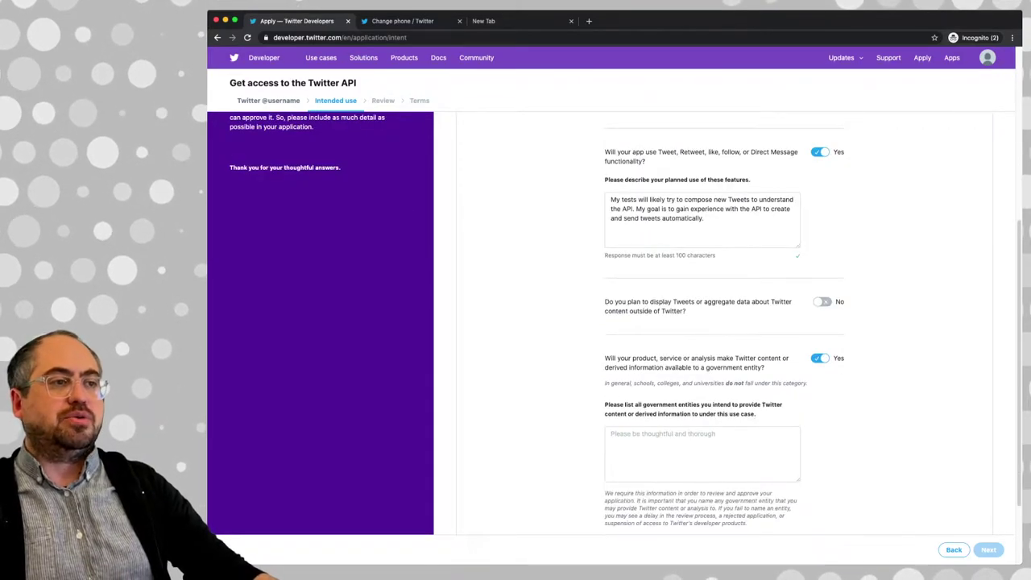
{"action": "key", "text": "Tab"}
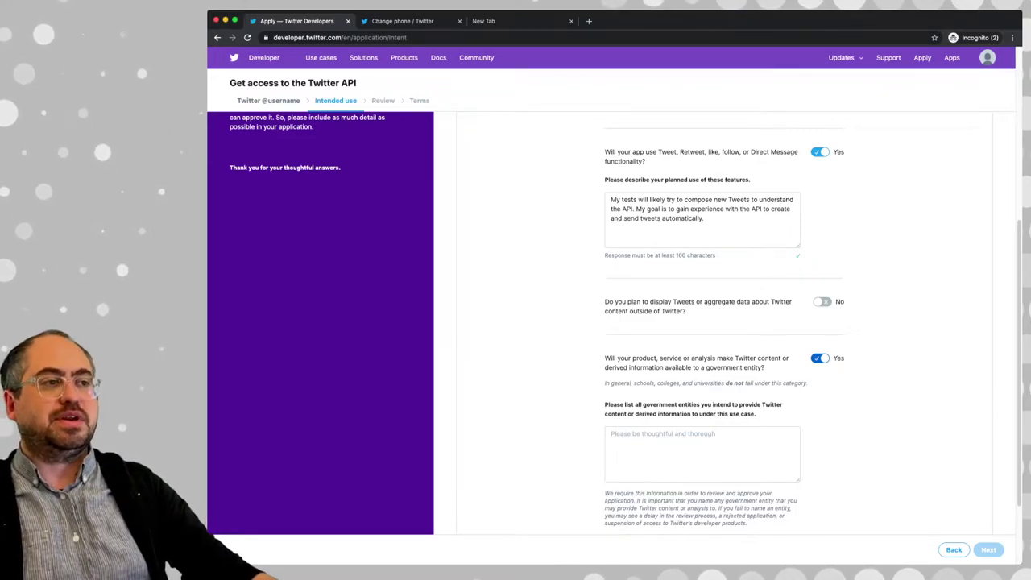
{"action": "key", "text": "space"}
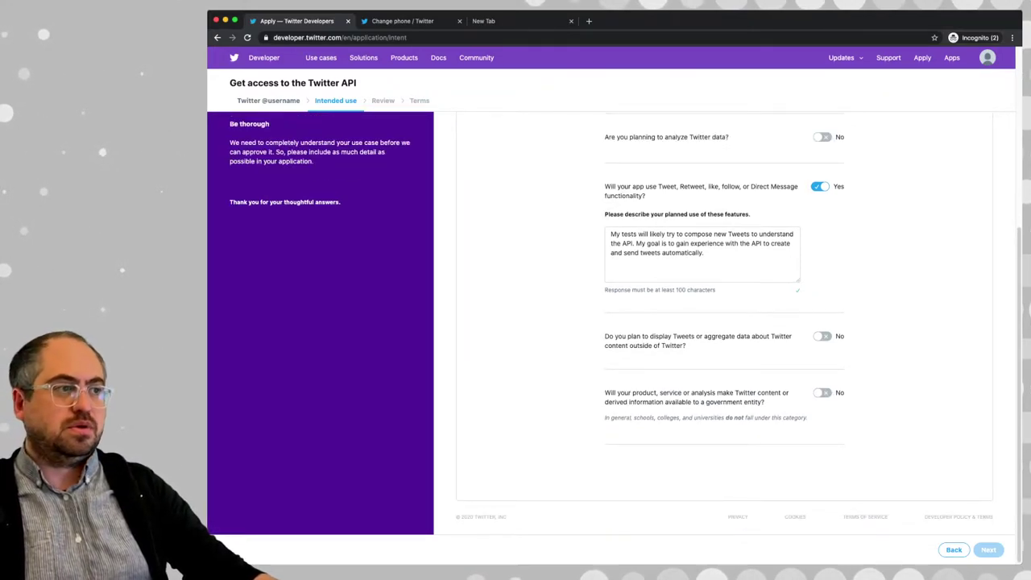
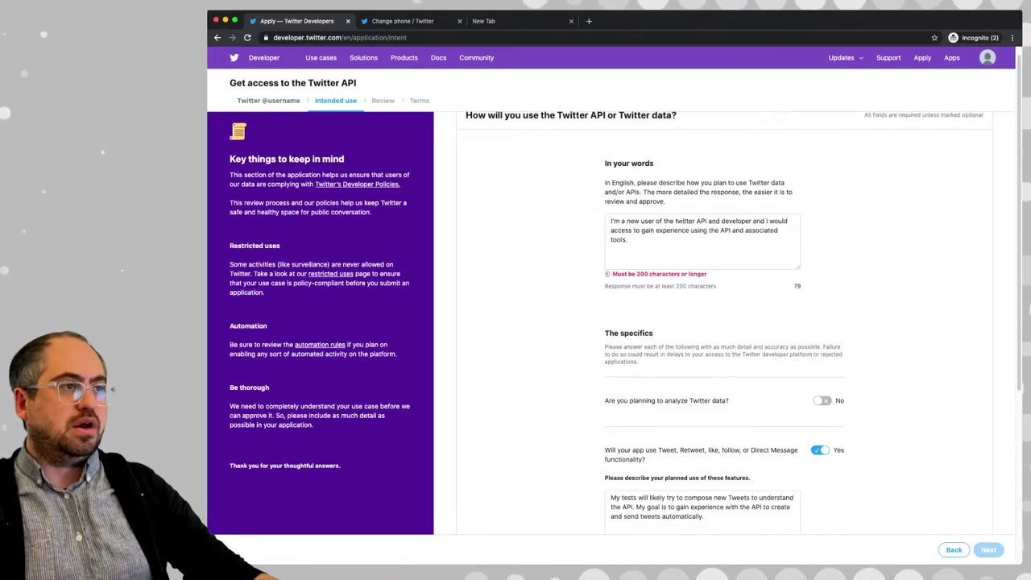
Extend the usage description with 'This will be a hobby account to learn more about the API and using APIs in general.' and continue to Review.
{"action": "left_click", "coordinate": [629, 239]}
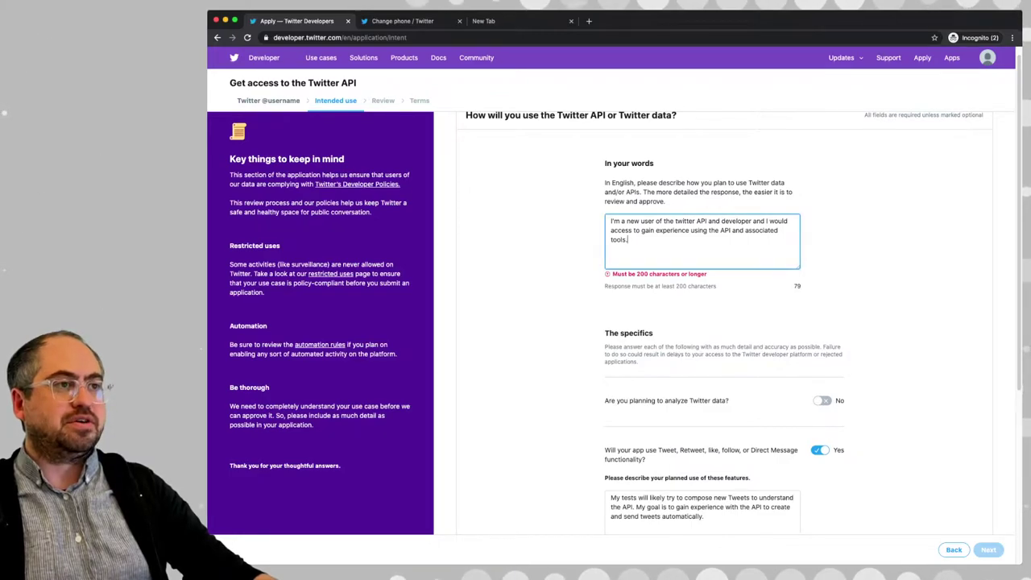
{"action": "scroll", "coordinate": [725, 322], "scroll_direction": "up", "scroll_amount": 1}
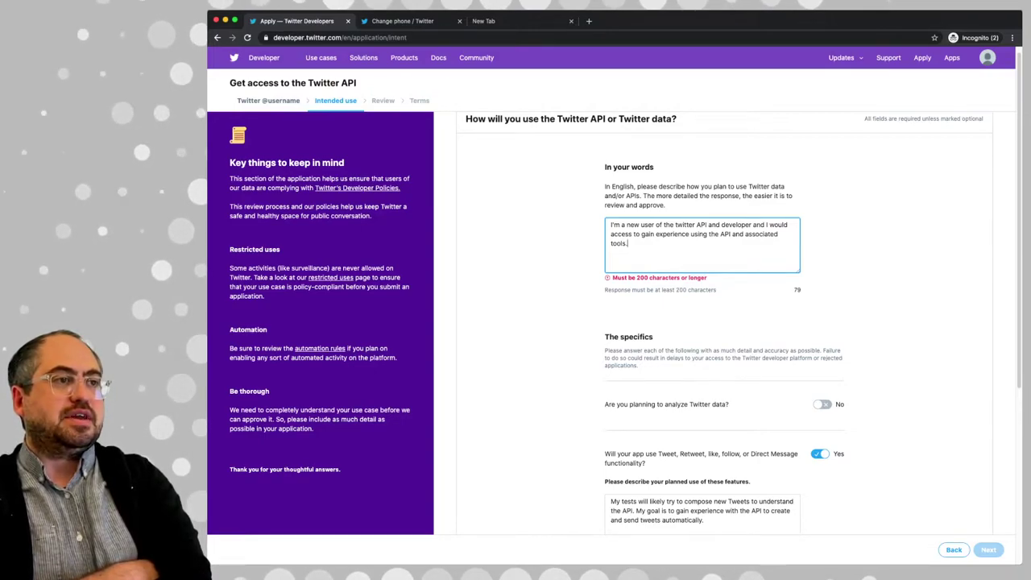
{"action": "type", "text": "Th"}
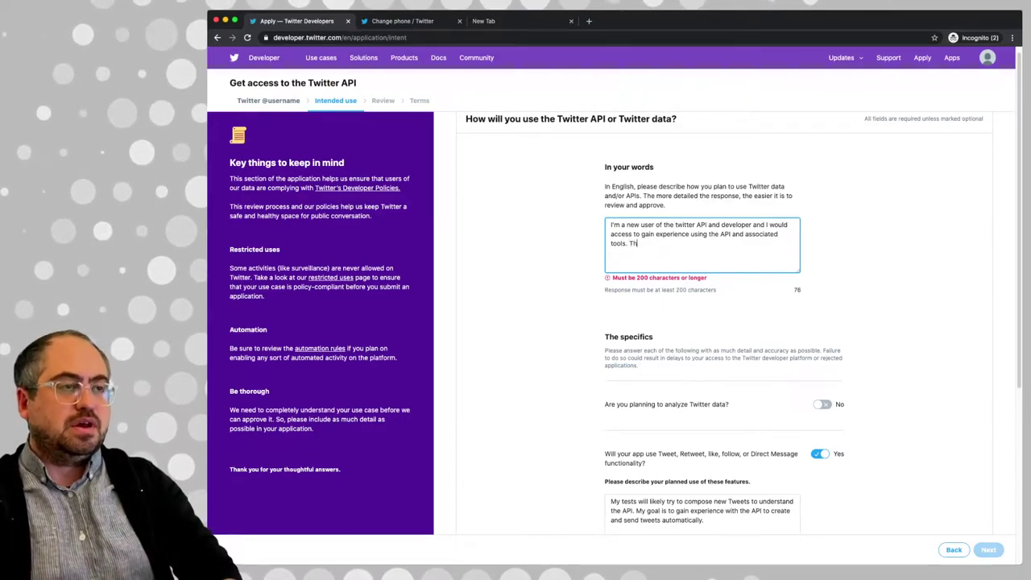
{"action": "type", "text": "is will be a"}
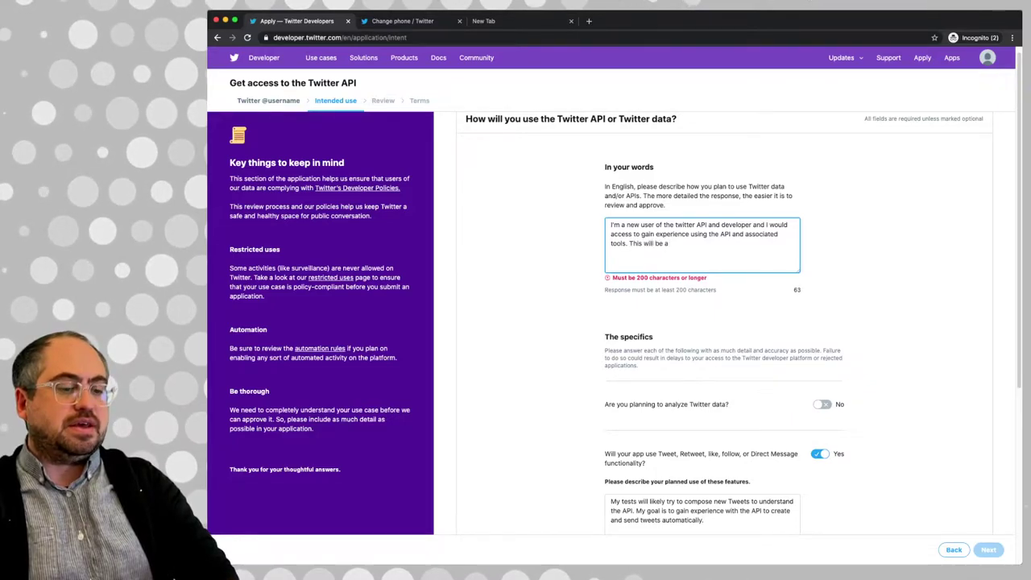
{"action": "type", "text": " hobby acco"}
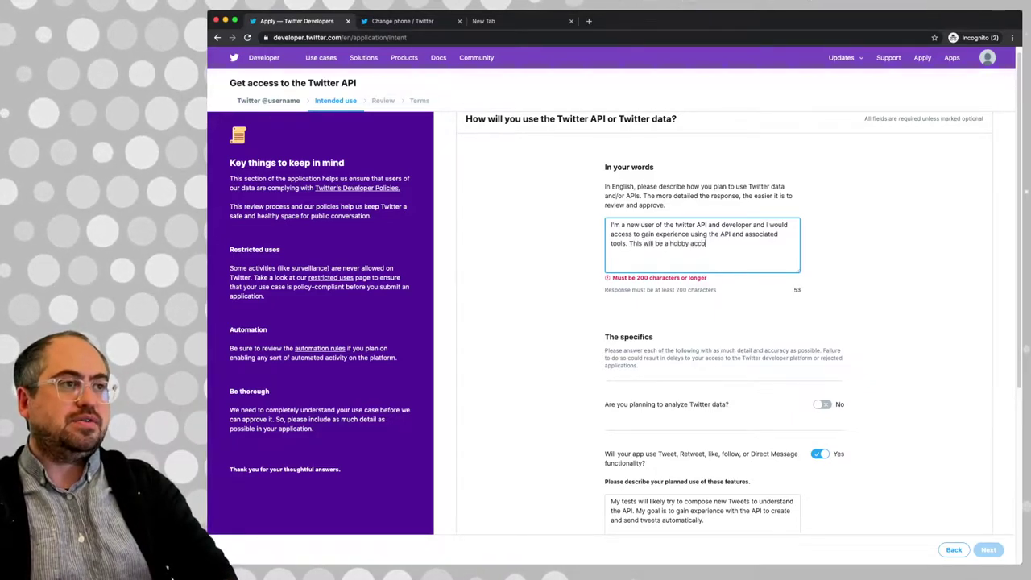
{"action": "type", "text": "unt to learn "}
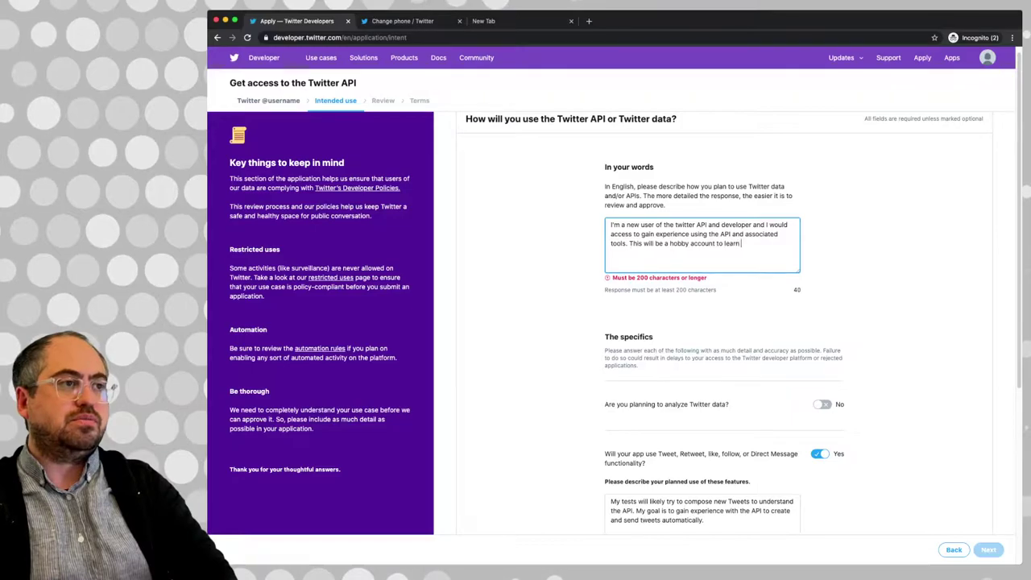
{"action": "type", "text": "more about the "}
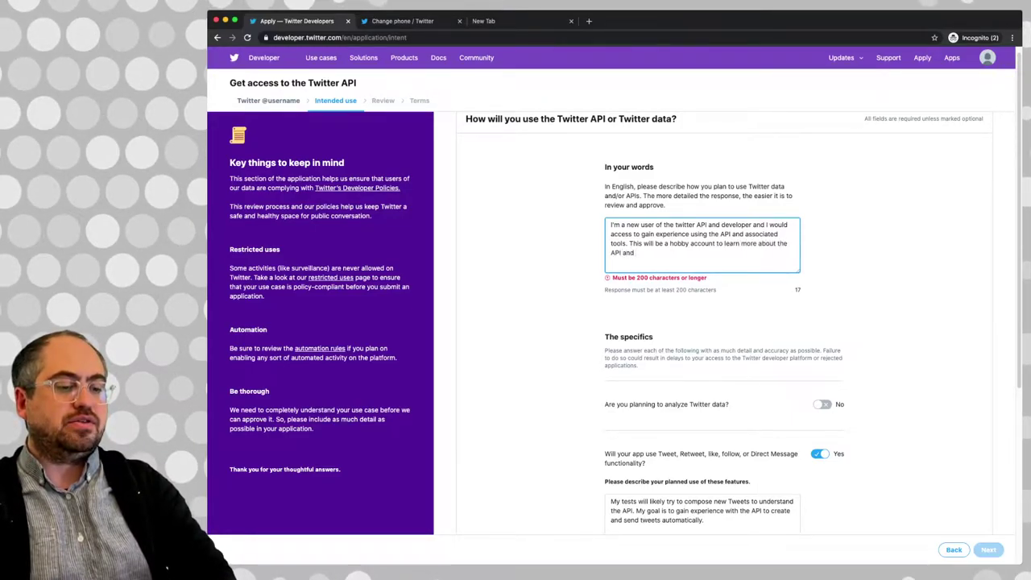
{"action": "type", "text": "API and using APIs i"}
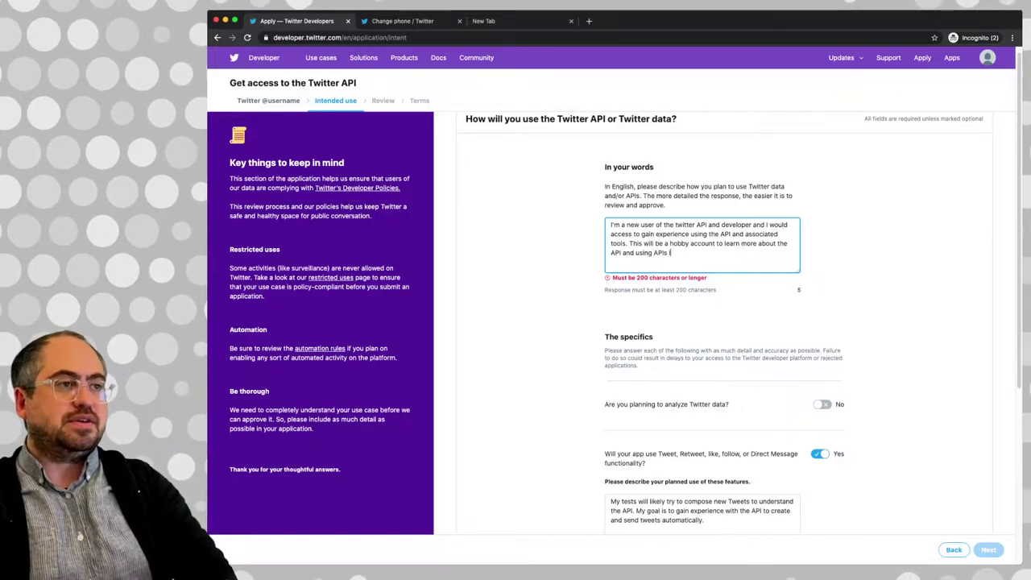
{"action": "type", "text": "n gen"}
{"action": "key", "text": "BackSpace"}
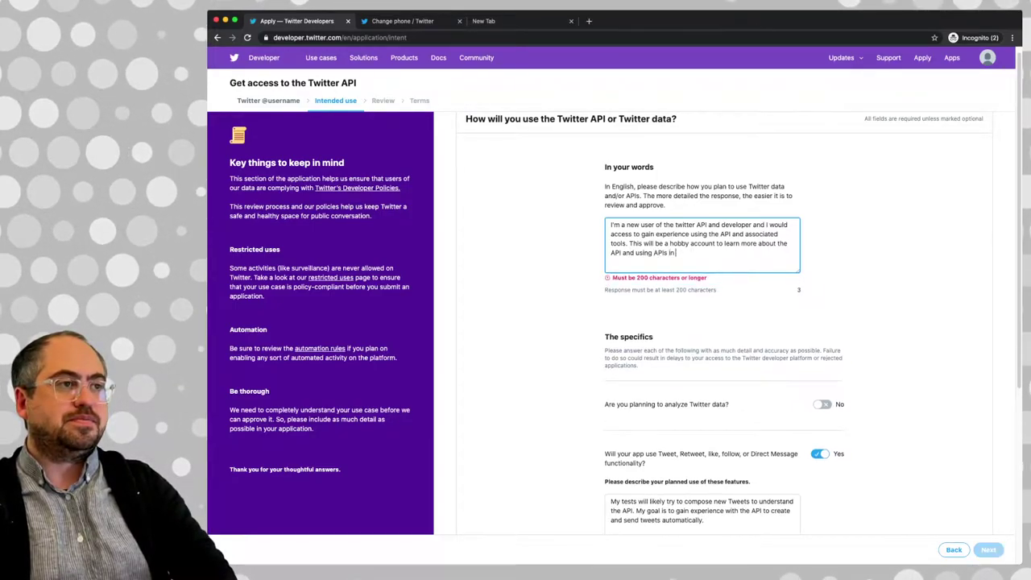
{"action": "type", "text": "ner"}
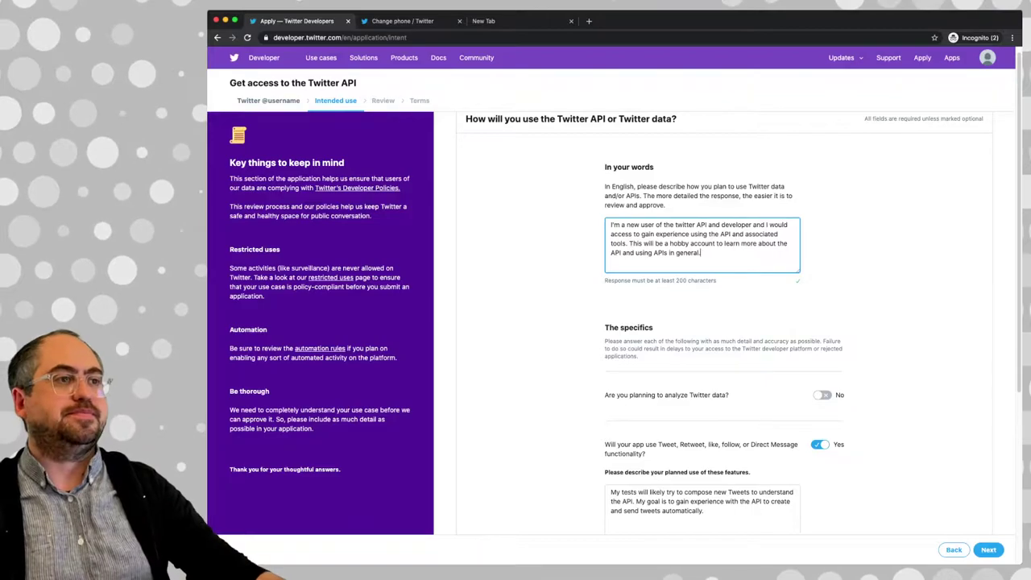
{"action": "type", "text": "al."}
{"action": "scroll", "coordinate": [724, 322], "scroll_direction": "down", "scroll_amount": 3}
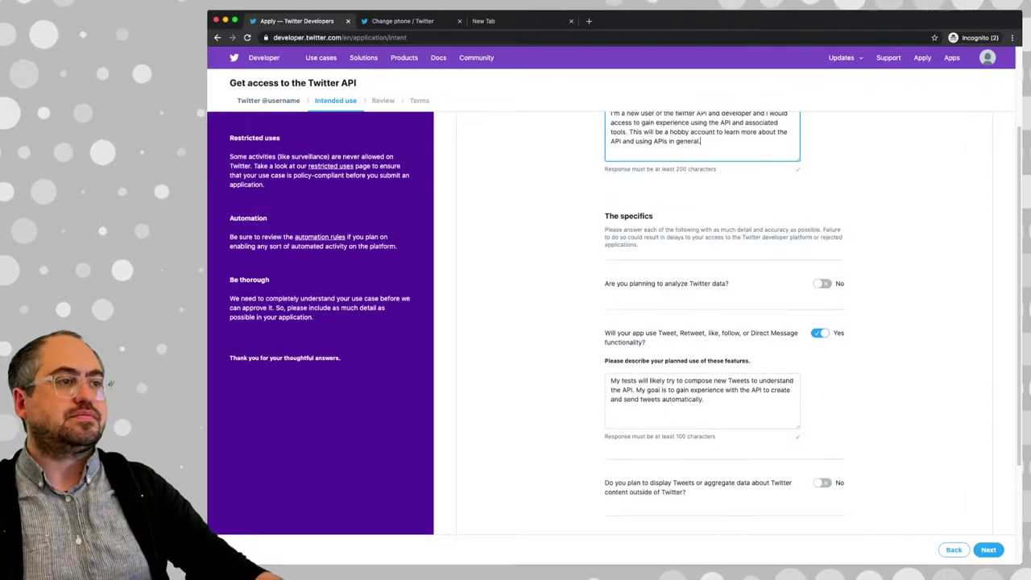
{"action": "scroll", "coordinate": [725, 322], "scroll_direction": "down", "scroll_amount": 4}
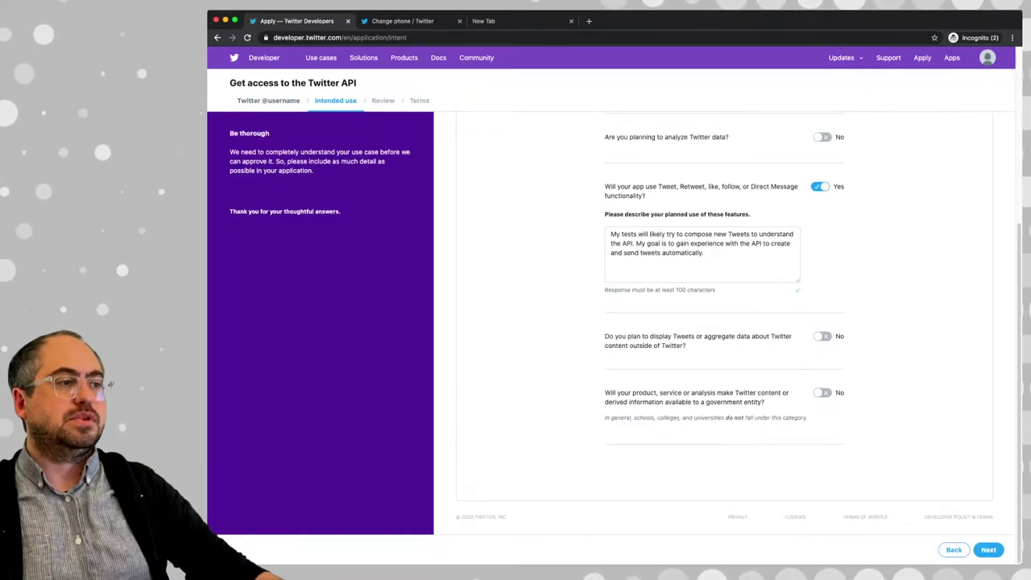
{"action": "left_click", "coordinate": [988, 549]}
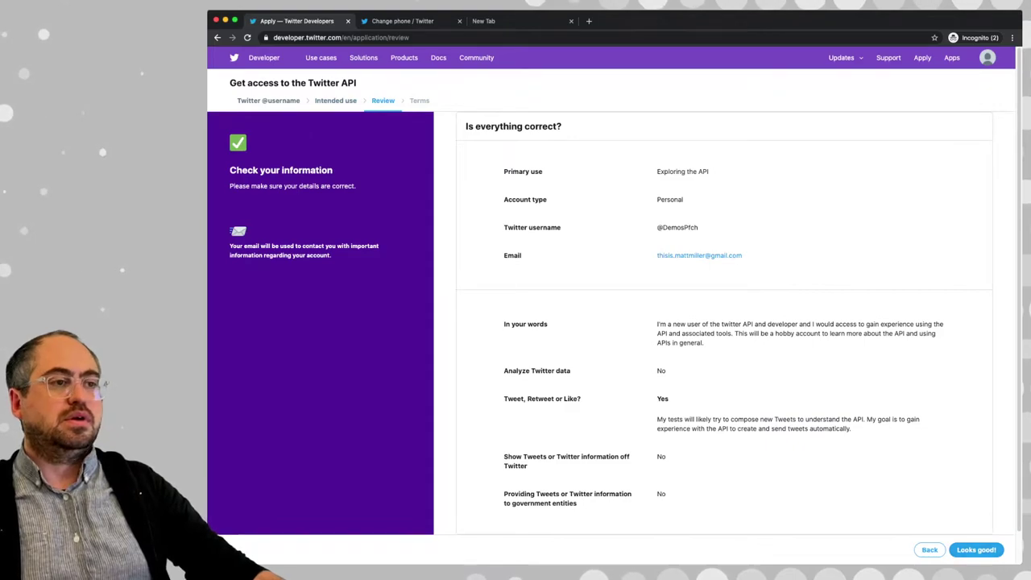
Confirm the reviewed answers, accept the Developer Agreement and submit the access application.
{"action": "scroll", "coordinate": [725, 322], "scroll_direction": "down", "scroll_amount": 1}
{"action": "left_click", "coordinate": [976, 550]}
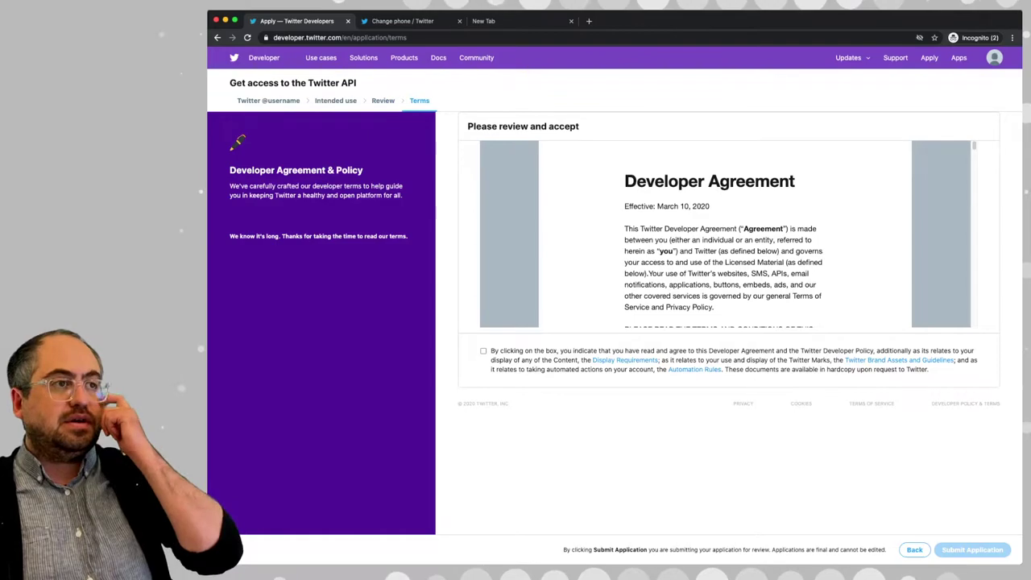
{"action": "left_click", "coordinate": [484, 350]}
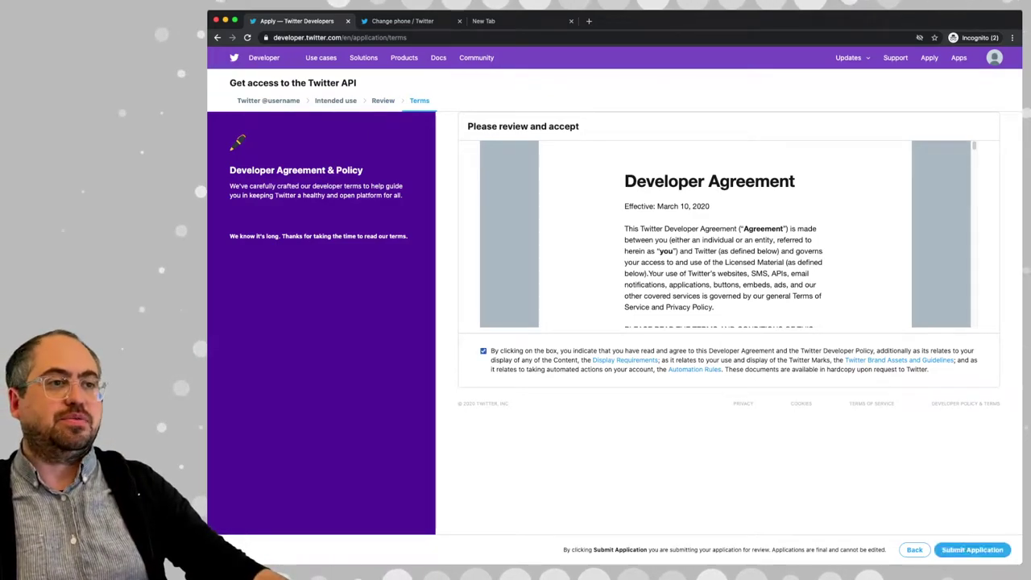
{"action": "left_click", "coordinate": [972, 549]}
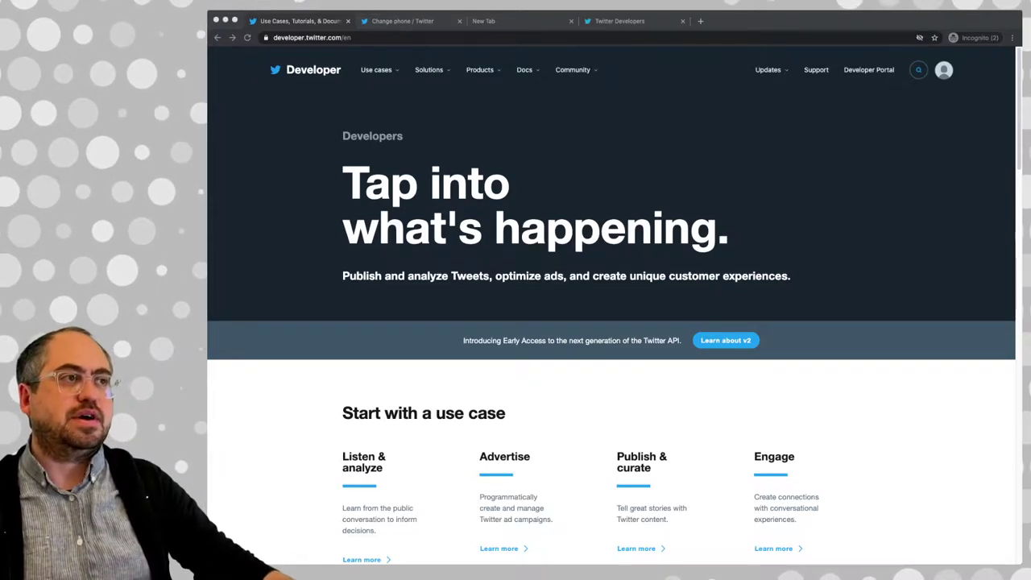
Return to the browser and highlight the v2 endpoints explanation on the developer dashboard.
{"action": "key", "text": "super+Tab"}
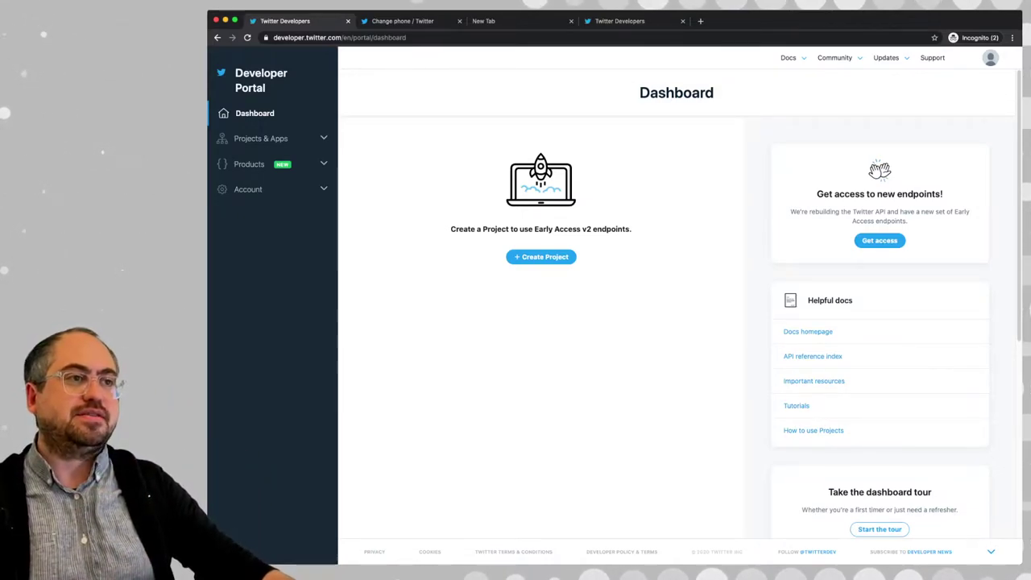
{"action": "left_click_drag", "start_coordinate": [572, 229], "coordinate": [619, 229]}
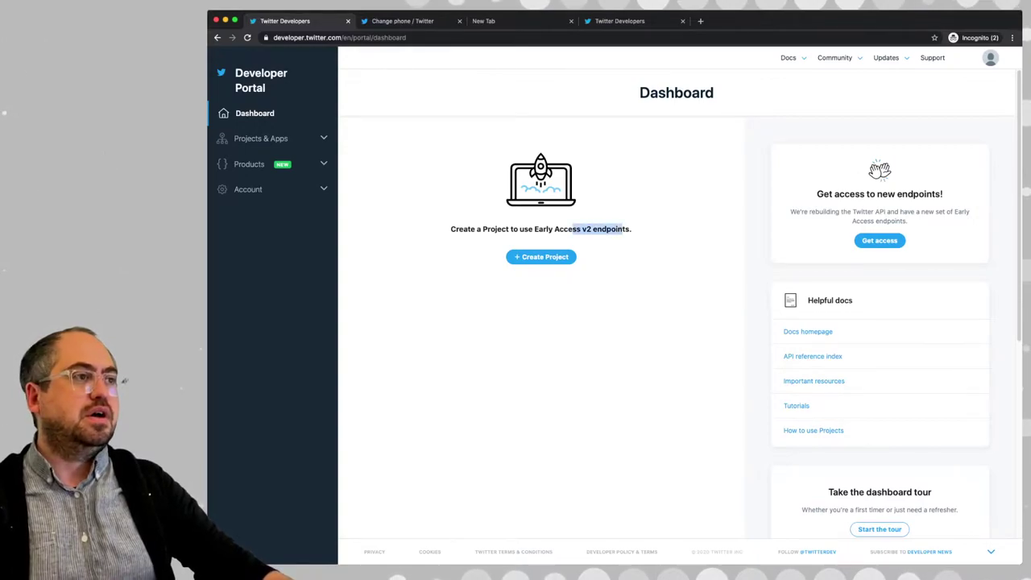
{"action": "left_click_drag", "start_coordinate": [818, 211], "coordinate": [842, 211]}
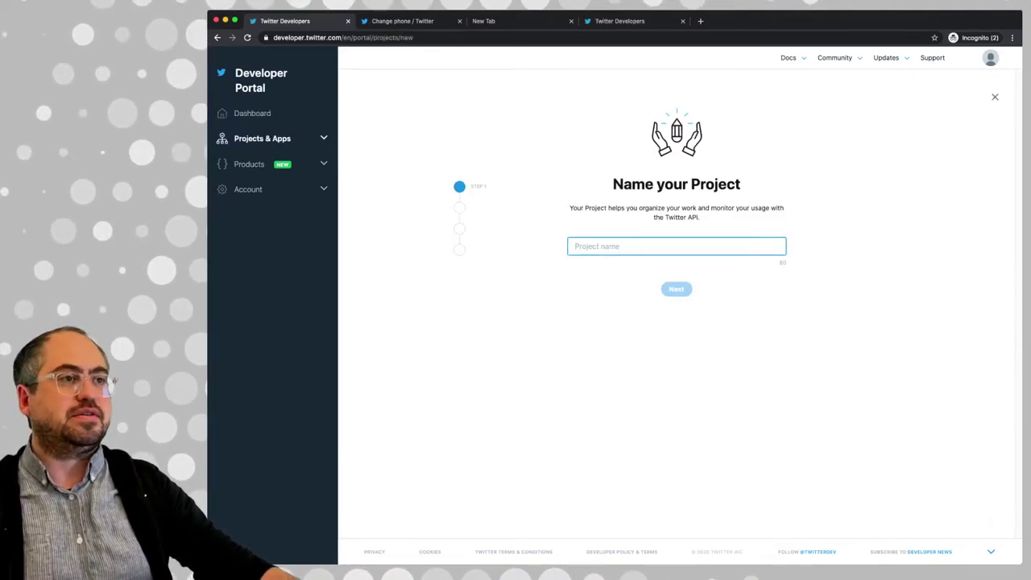
Name the project 'PFCH Demo' and choose 'Exploring the API' as its use case.
{"action": "type", "text": "PF"}
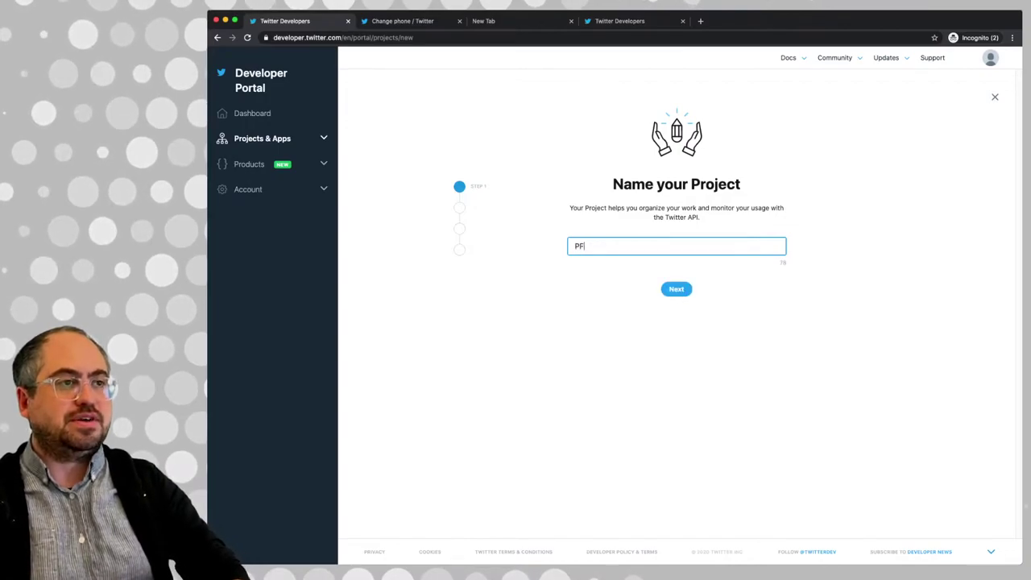
{"action": "type", "text": "CH Demo"}
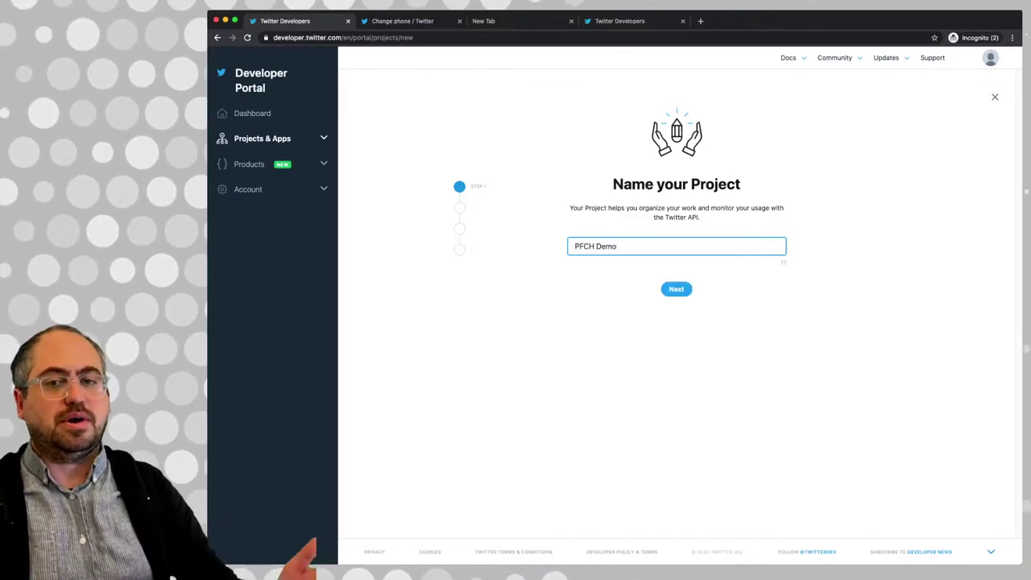
{"action": "key", "text": "Return"}
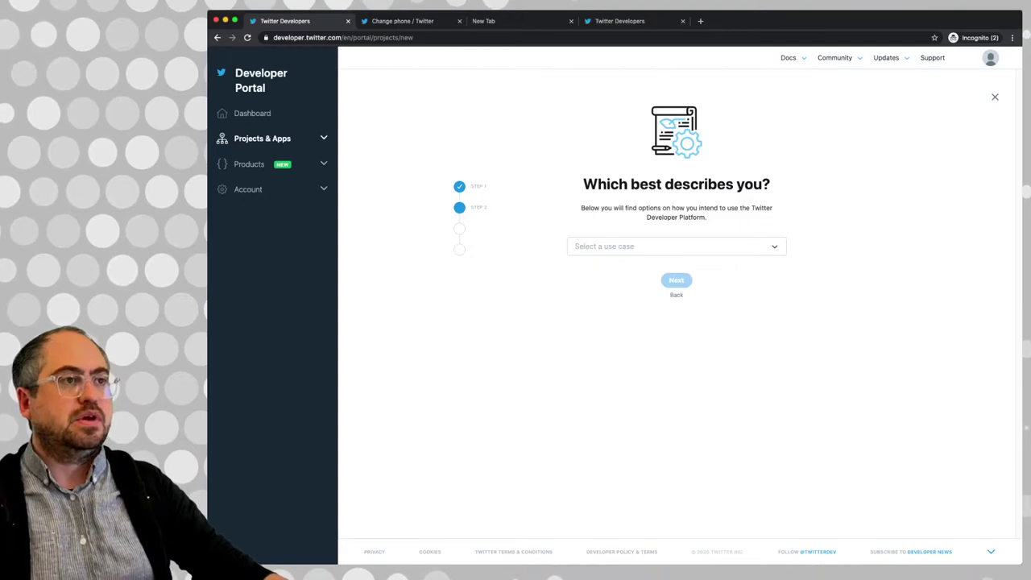
{"action": "left_click", "coordinate": [676, 246]}
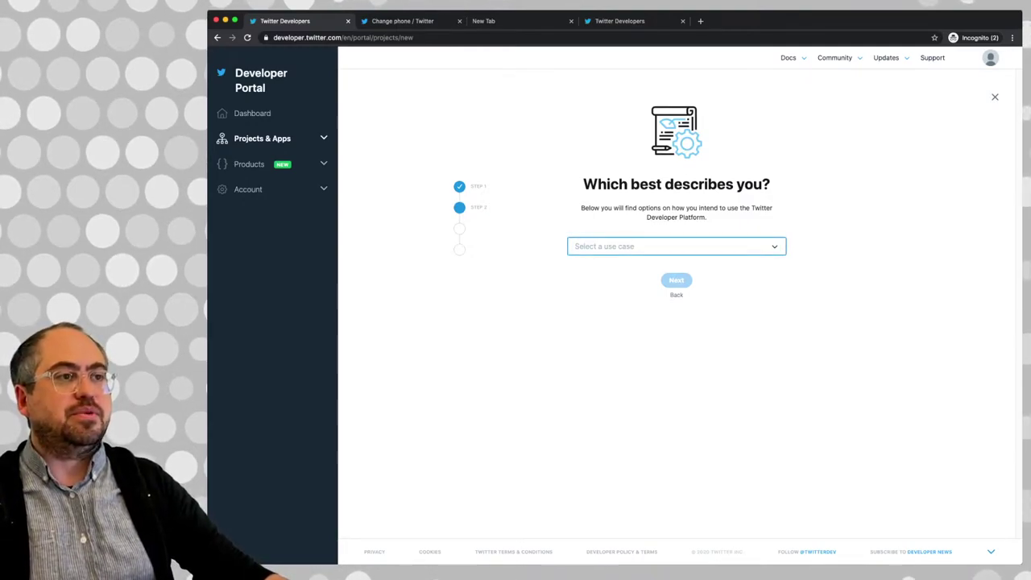
{"action": "key", "text": "Down"}
{"action": "key", "text": "Return"}
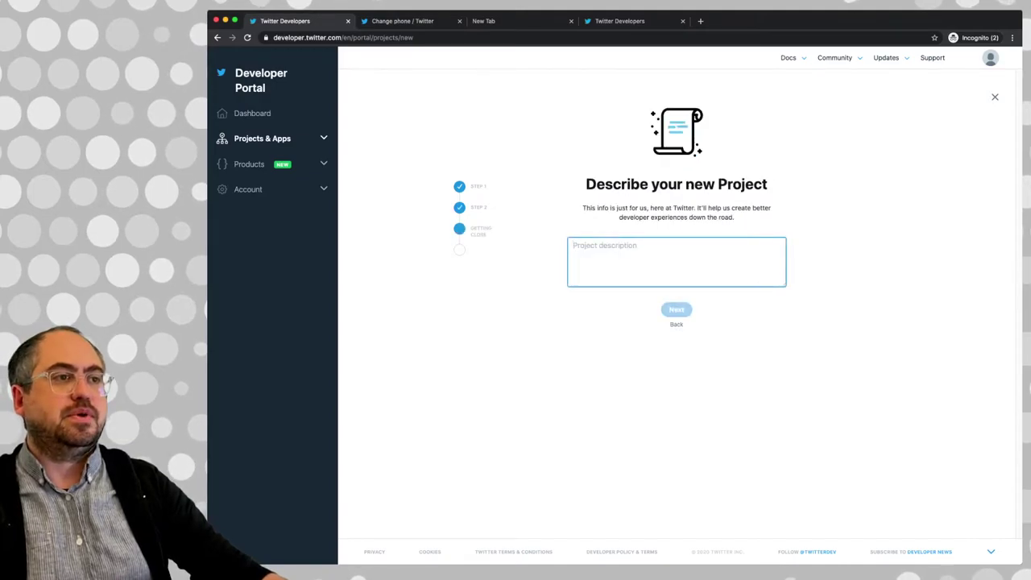
Describe the project as 'Testing out API endpoints' and create the app PFCH_DEMO.
{"action": "type", "text": "Test"}
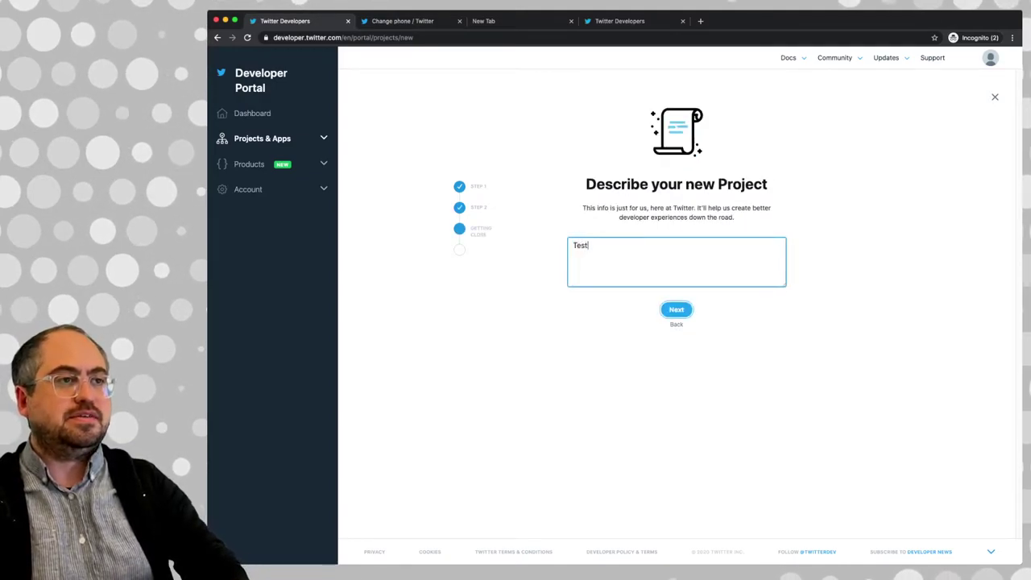
{"action": "type", "text": "ing out API endpoints"}
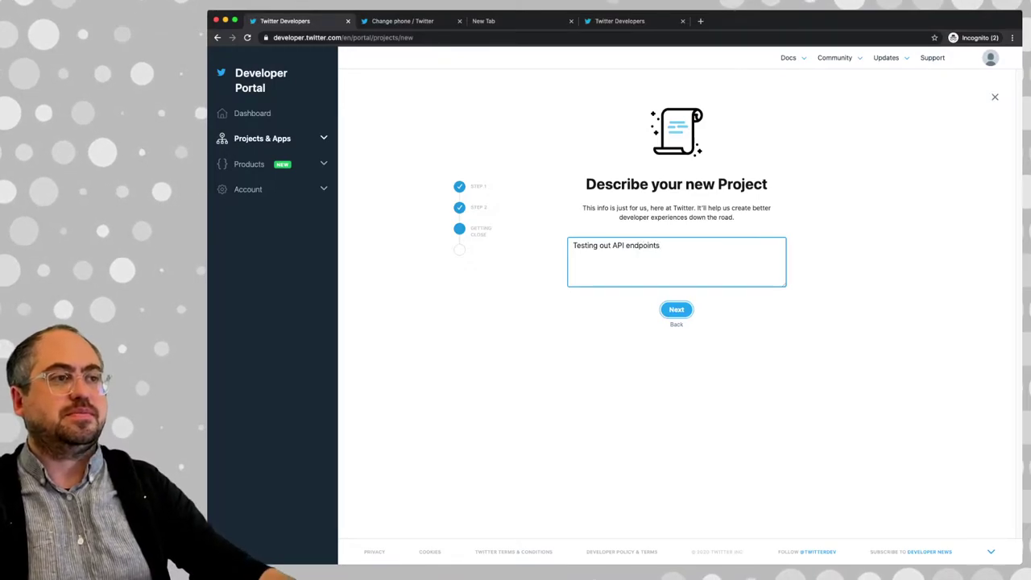
{"action": "key", "text": "Tab"}
{"action": "key", "text": "Return"}
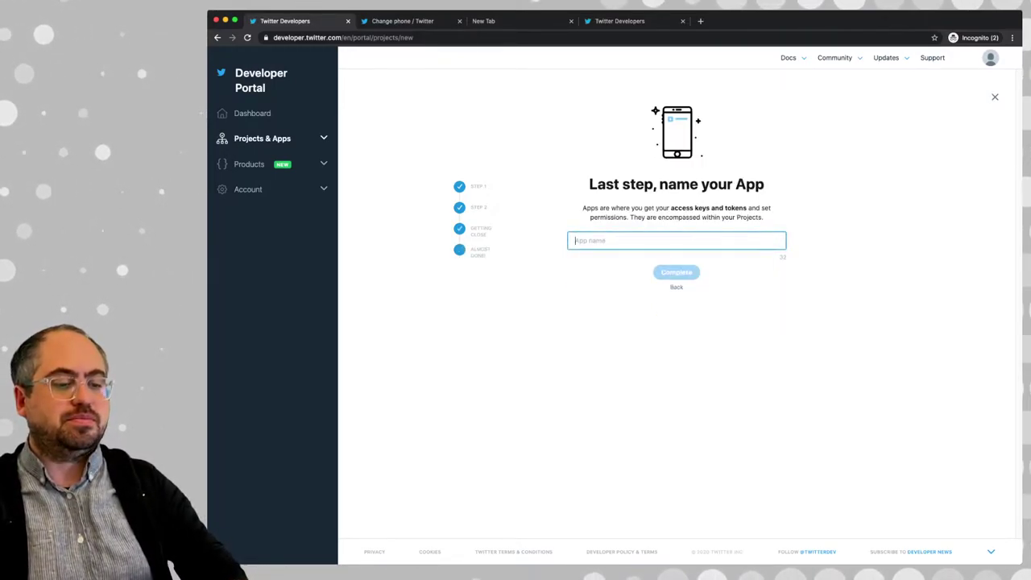
{"action": "type", "text": "PFCH_DEMO"}
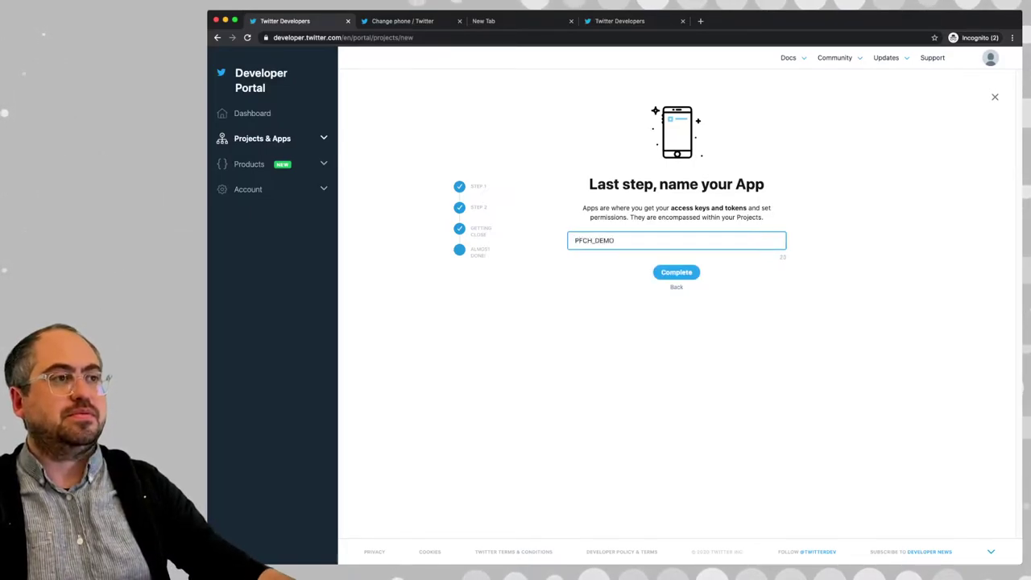
{"action": "key", "text": "Return"}
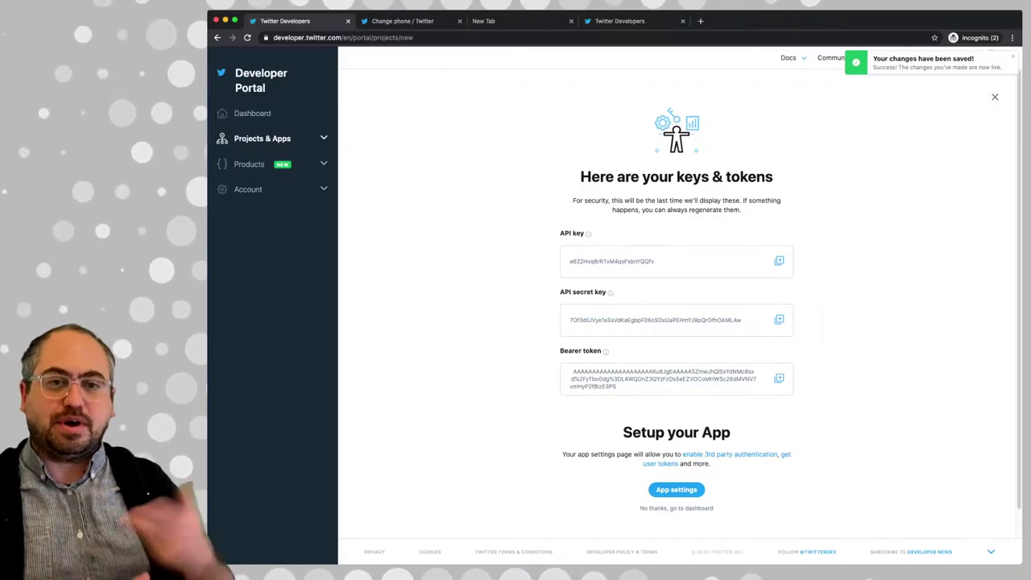
Zoom the page in two steps and select the API key, secret key and bearer token.
{"action": "key", "text": "super+plus"}
{"action": "key", "text": "super+plus"}
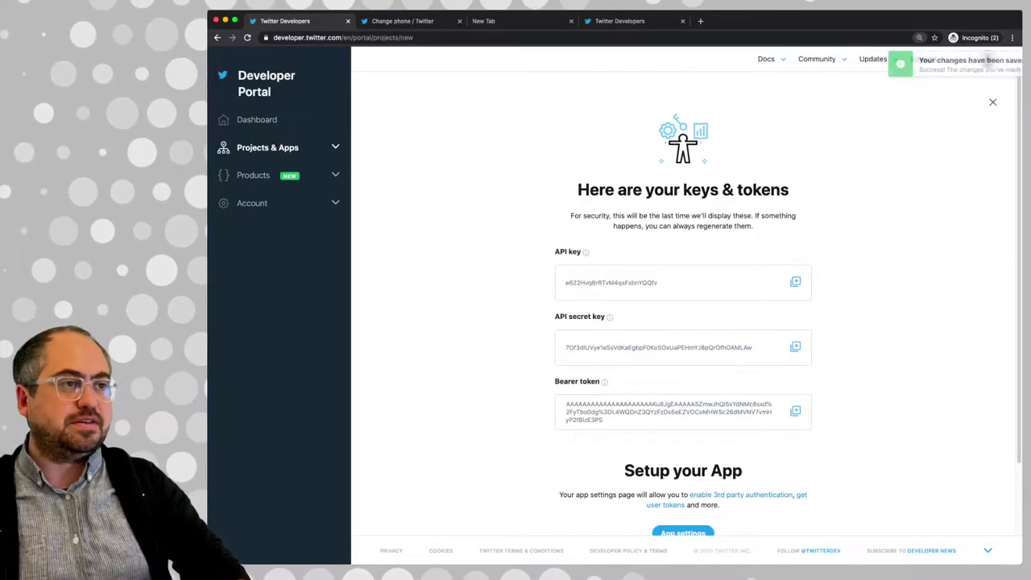
{"action": "scroll", "coordinate": [692, 306], "scroll_direction": "down", "scroll_amount": 1}
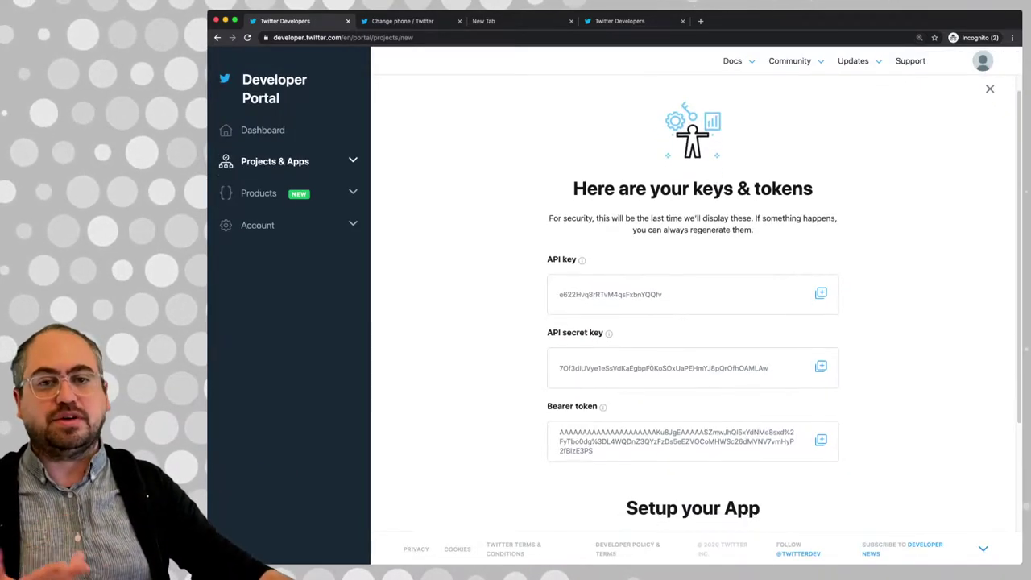
{"action": "key", "text": "super+plus"}
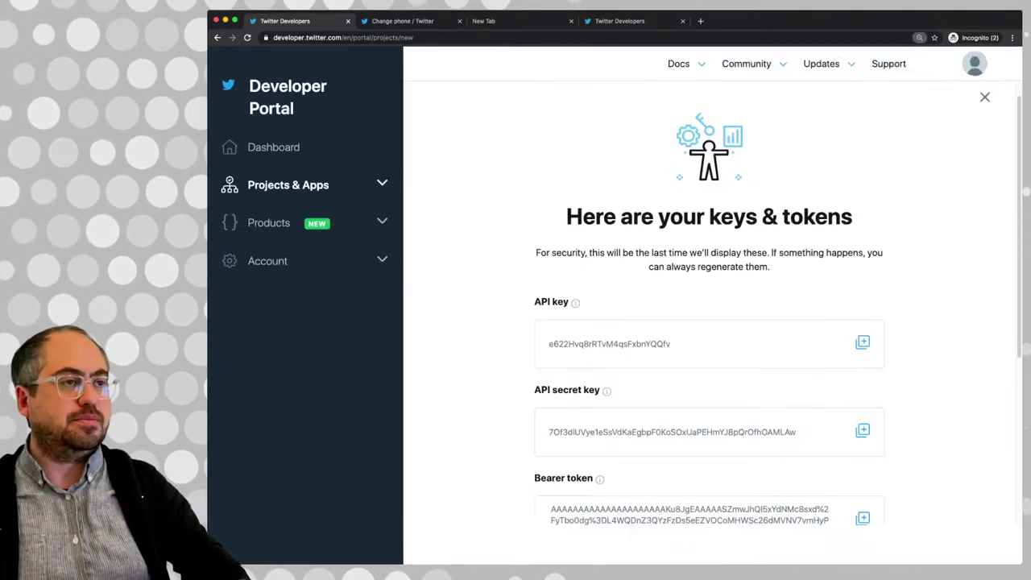
{"action": "scroll", "coordinate": [709, 322], "scroll_direction": "down", "scroll_amount": 3}
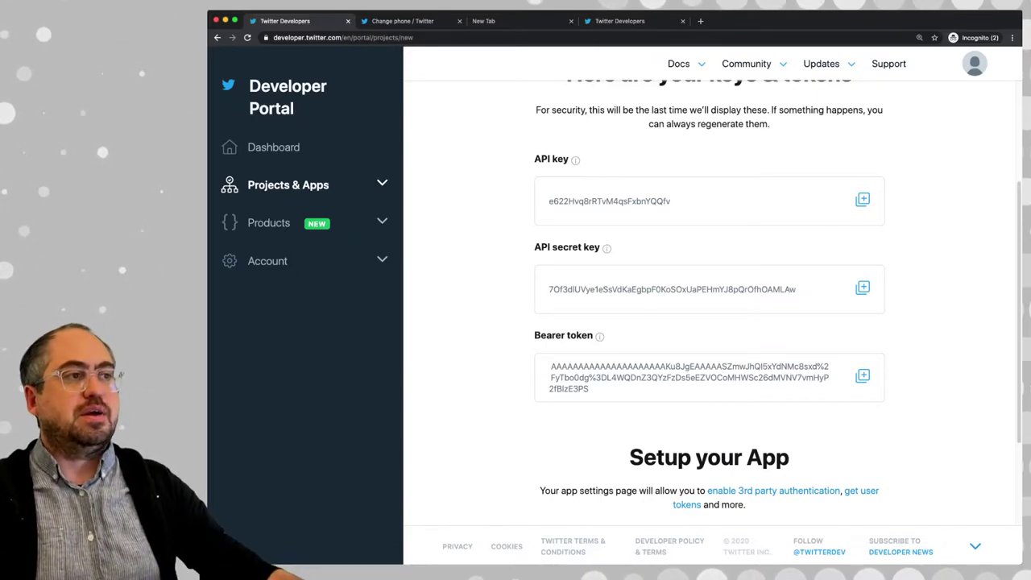
{"action": "left_click_drag", "start_coordinate": [590, 390], "coordinate": [533, 158]}
{"action": "left_click", "coordinate": [534, 158]}
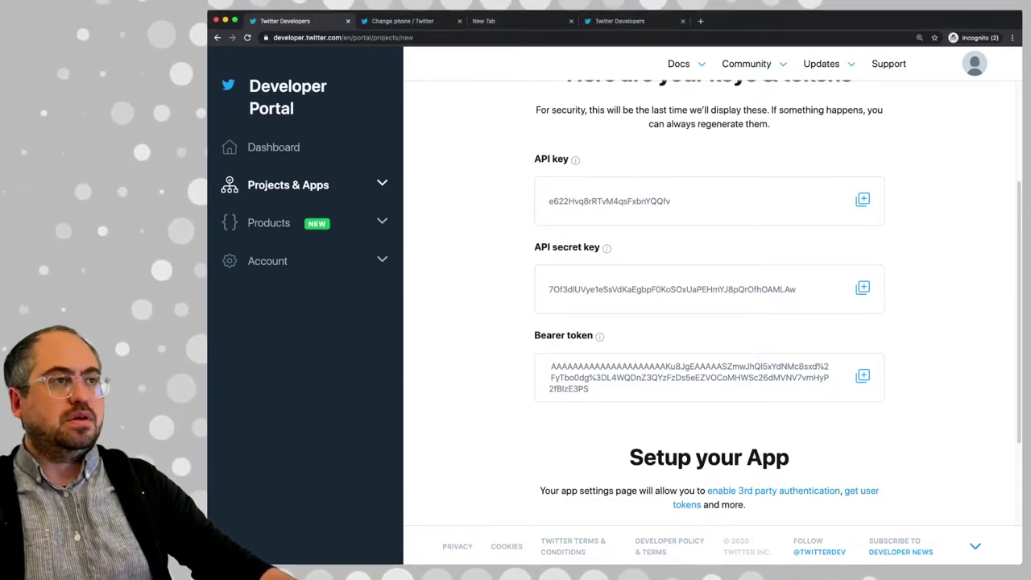
Scroll back over the keys and expand the Products section in the sidebar.
{"action": "scroll", "coordinate": [709, 322], "scroll_direction": "up", "scroll_amount": 1}
{"action": "scroll", "coordinate": [709, 322], "scroll_direction": "up", "scroll_amount": 3}
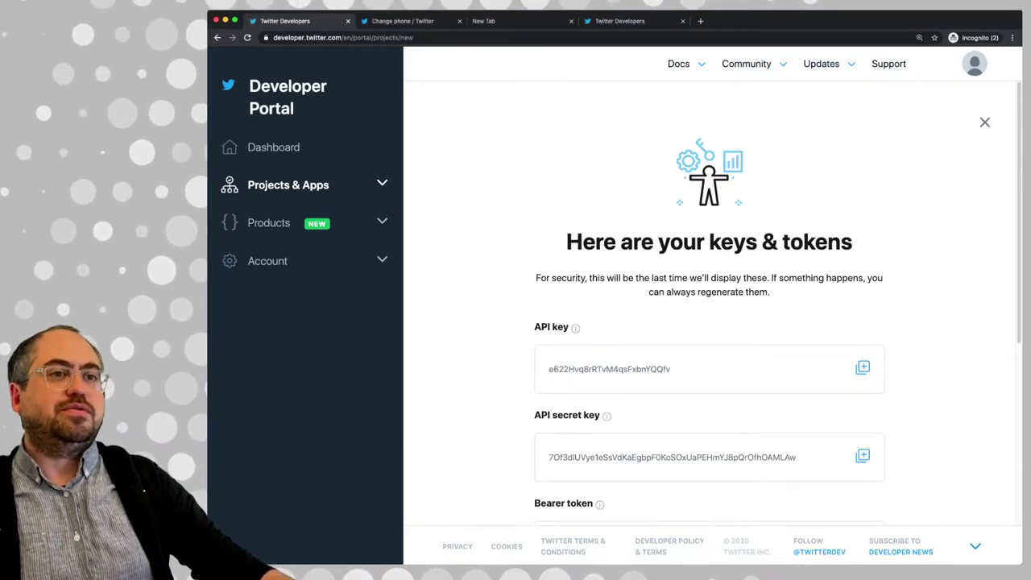
{"action": "scroll", "coordinate": [708, 322], "scroll_direction": "down", "scroll_amount": 5}
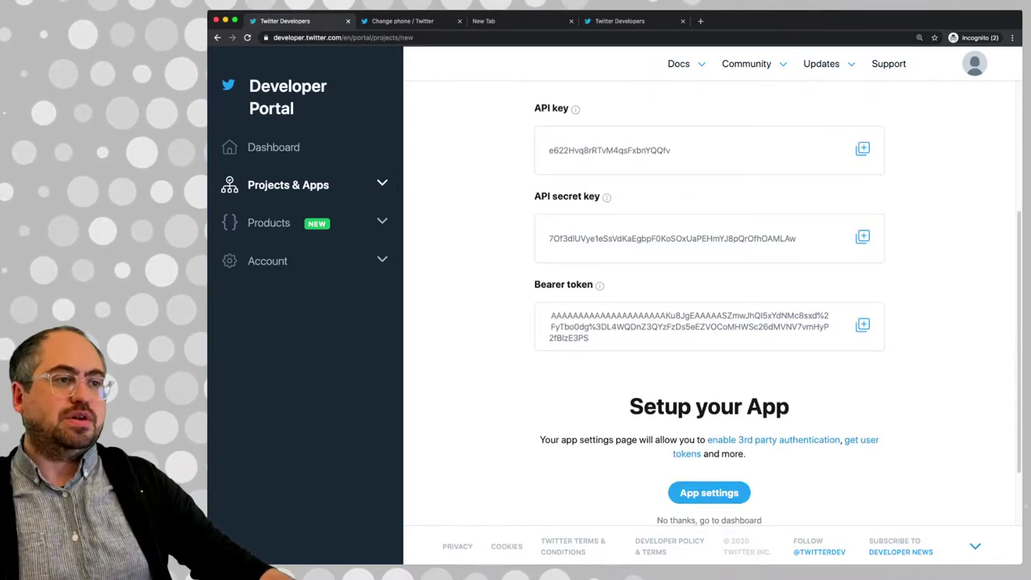
{"action": "scroll", "coordinate": [709, 322], "scroll_direction": "down", "scroll_amount": 2}
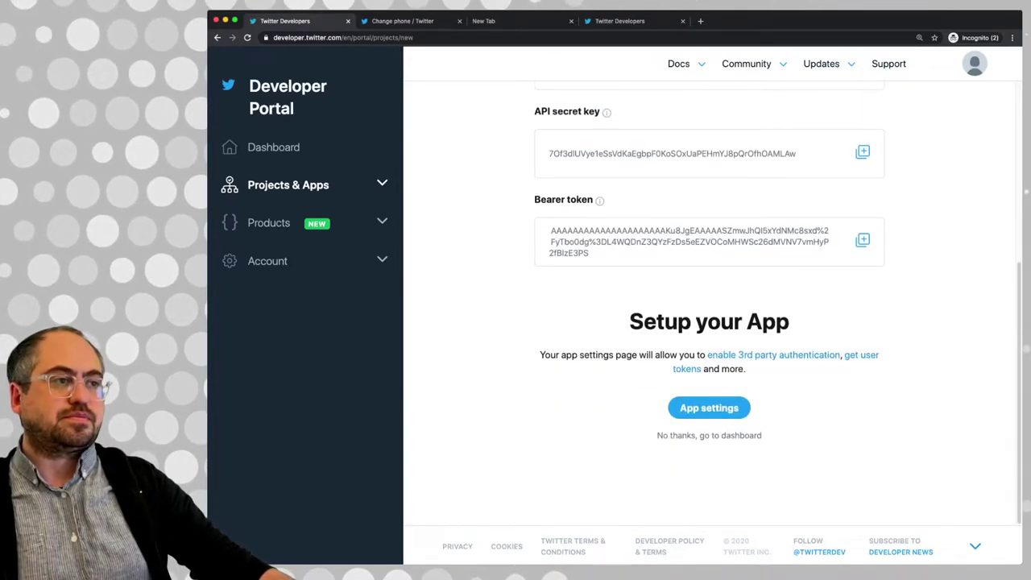
{"action": "scroll", "coordinate": [709, 322], "scroll_direction": "up", "scroll_amount": 6}
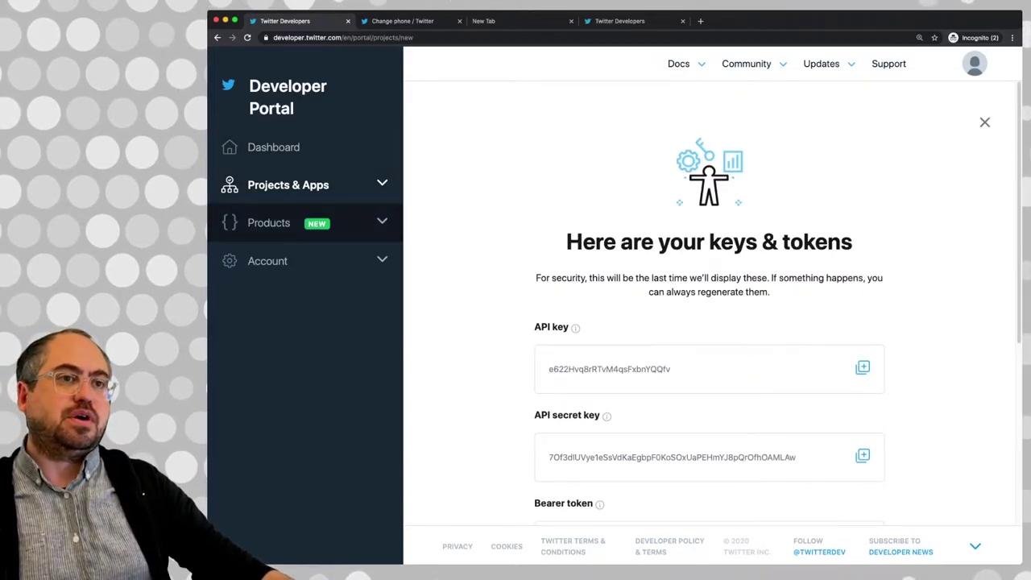
{"action": "left_click", "coordinate": [306, 223]}
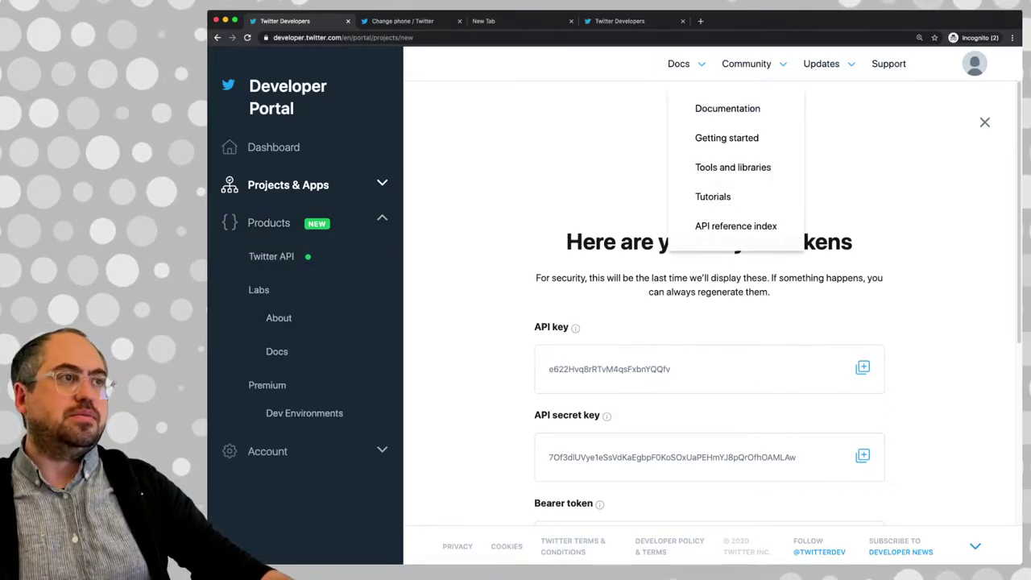
{"action": "mouse_move", "coordinate": [746, 64]}
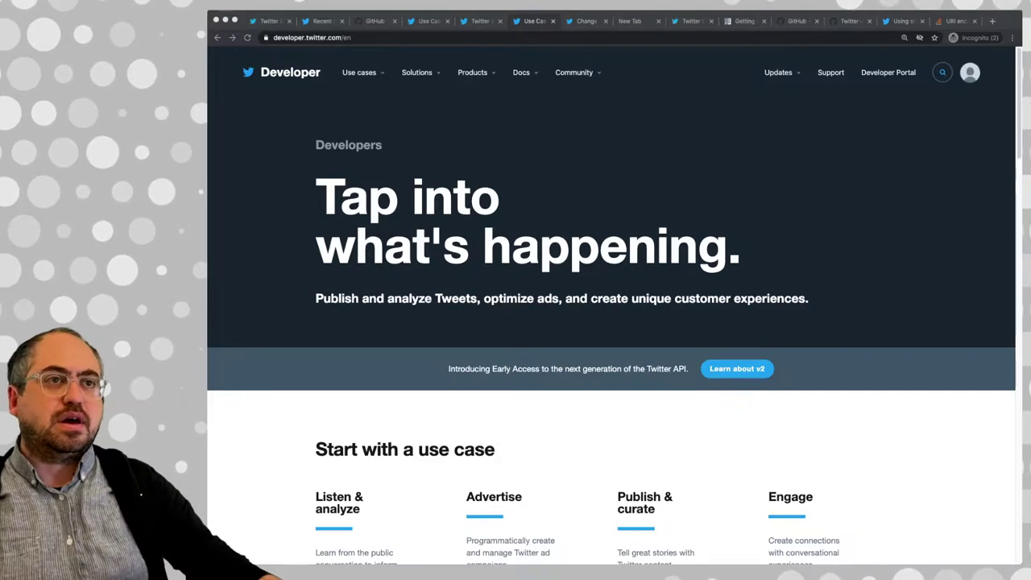
Open the Twitter API documentation overview and scroll through the API v2 and v1.1 sections.
{"action": "key", "text": "super+Tab"}
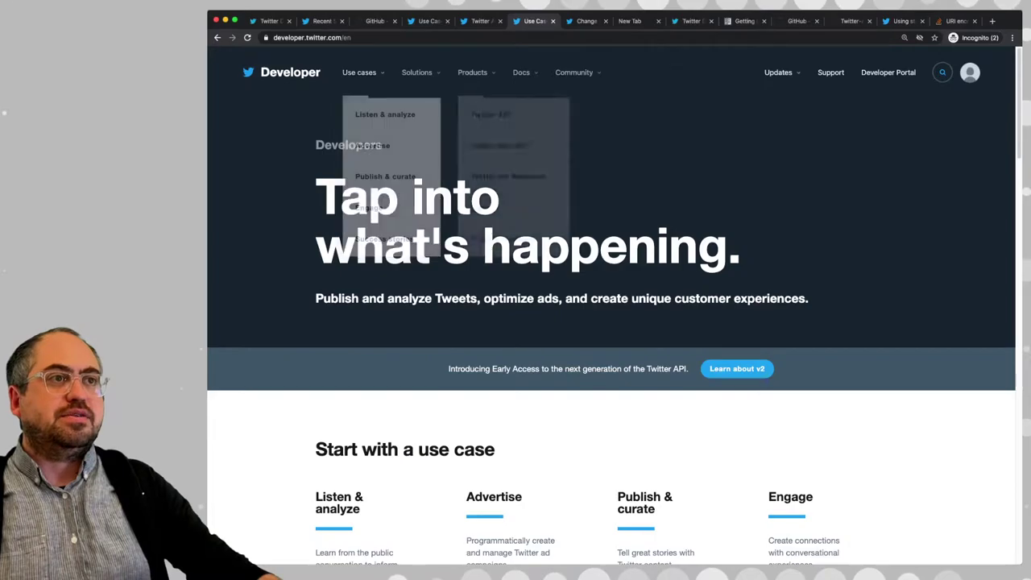
{"action": "left_click", "coordinate": [522, 73]}
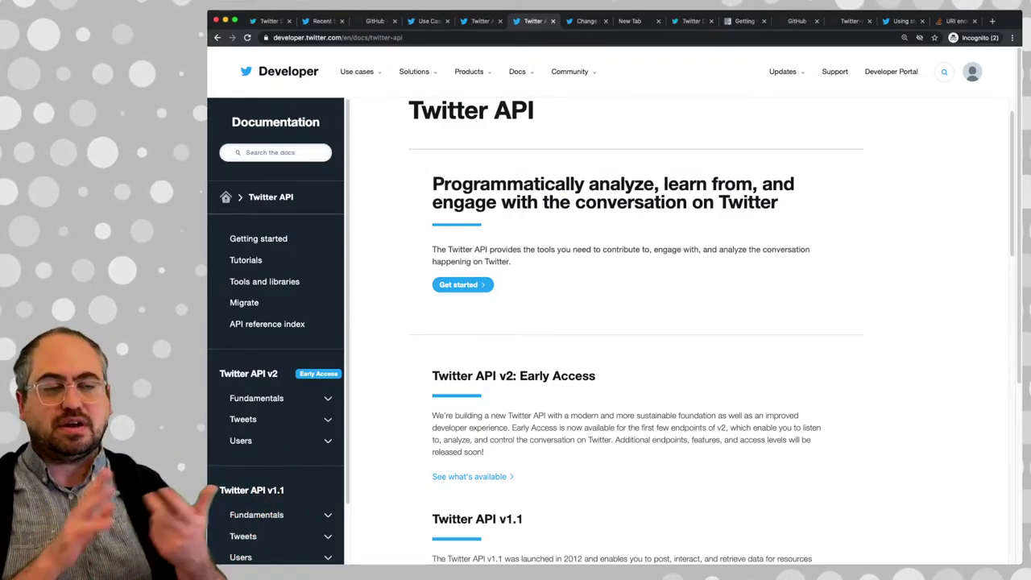
{"action": "scroll", "coordinate": [276, 322], "scroll_direction": "down", "scroll_amount": 5}
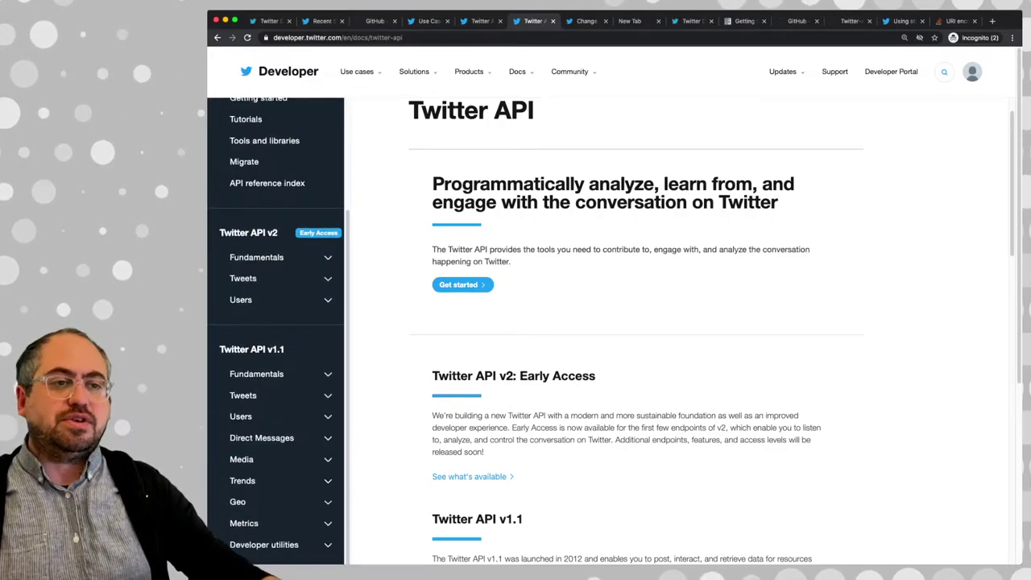
{"action": "scroll", "coordinate": [275, 322], "scroll_direction": "up", "scroll_amount": 3}
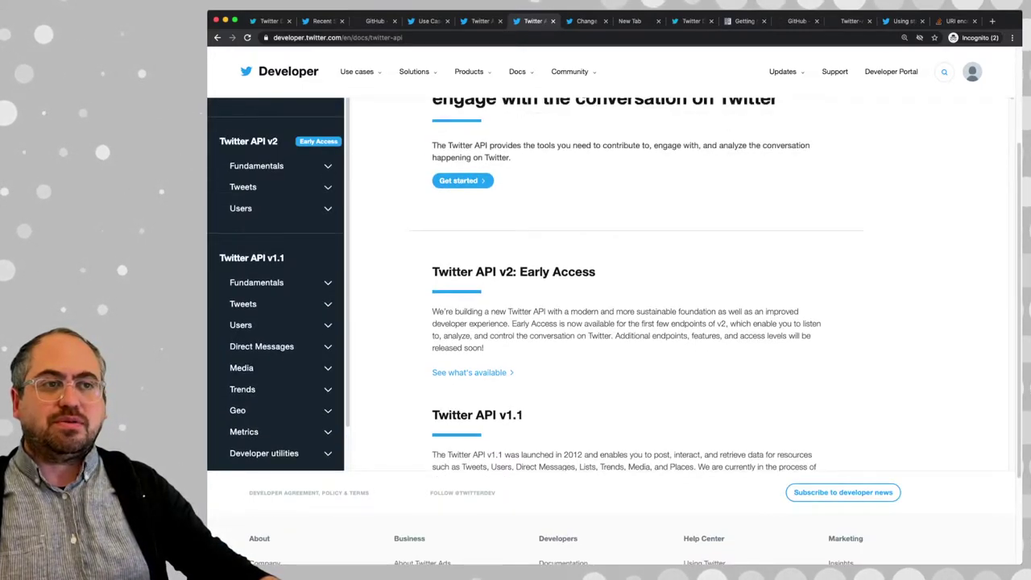
{"action": "scroll", "coordinate": [275, 322], "scroll_direction": "up", "scroll_amount": 4}
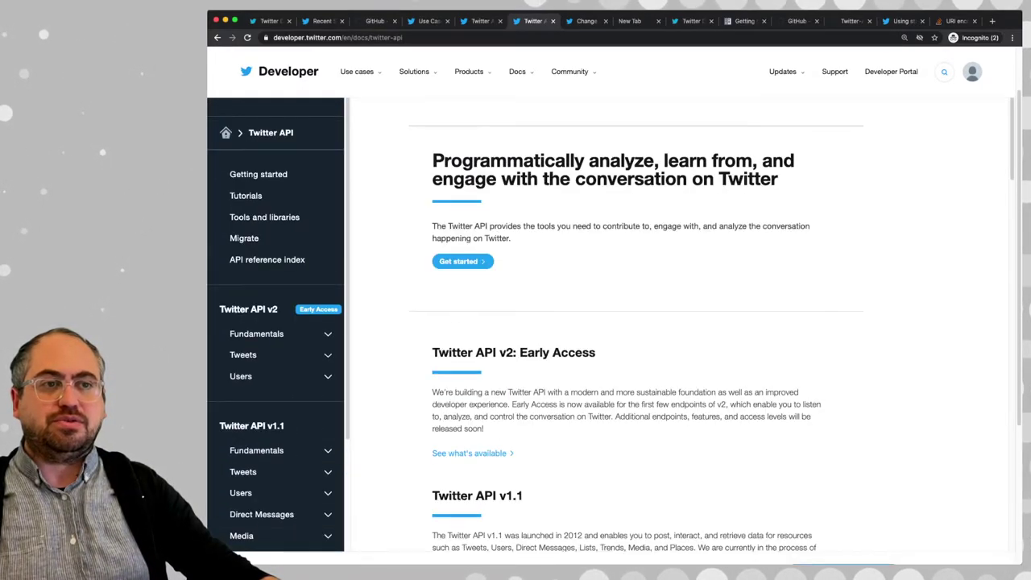